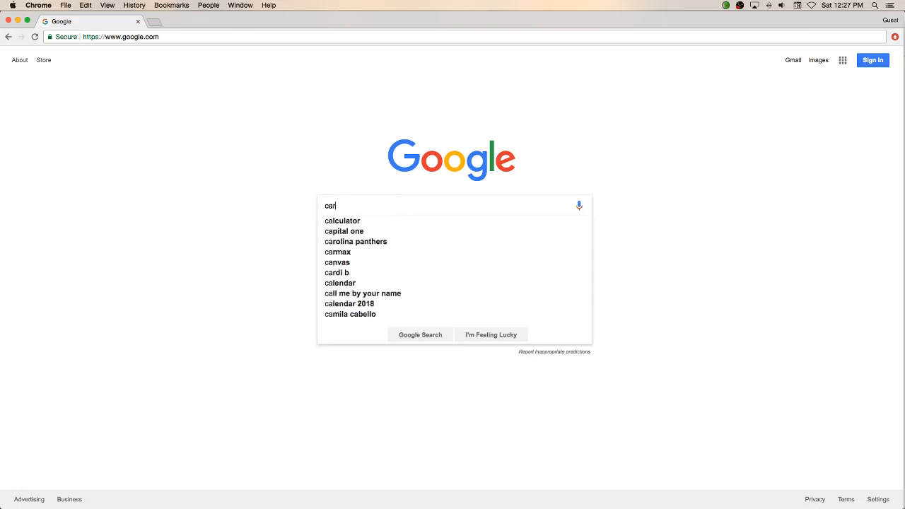
# Step: Search Google for "carportcentral" and open the official Carport Central website
pyautogui.write('central')
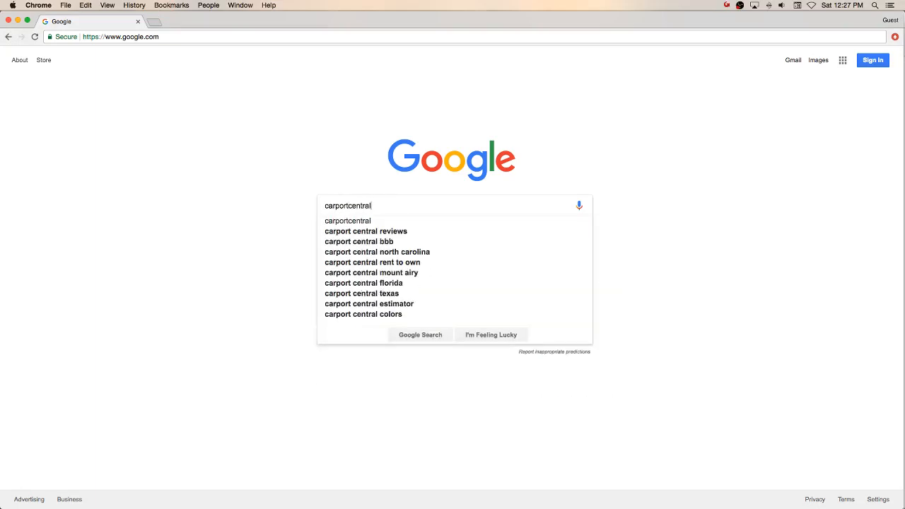
pyautogui.press('Return')
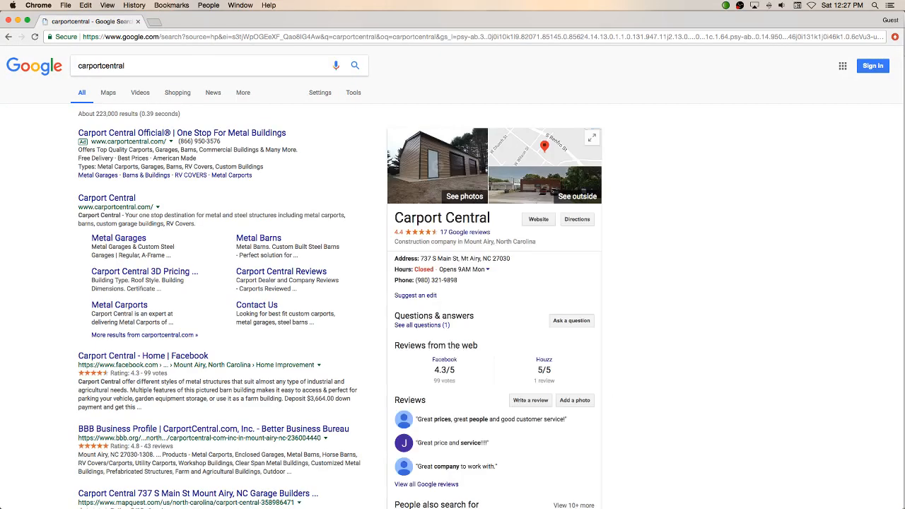
pyautogui.click(92, 203)
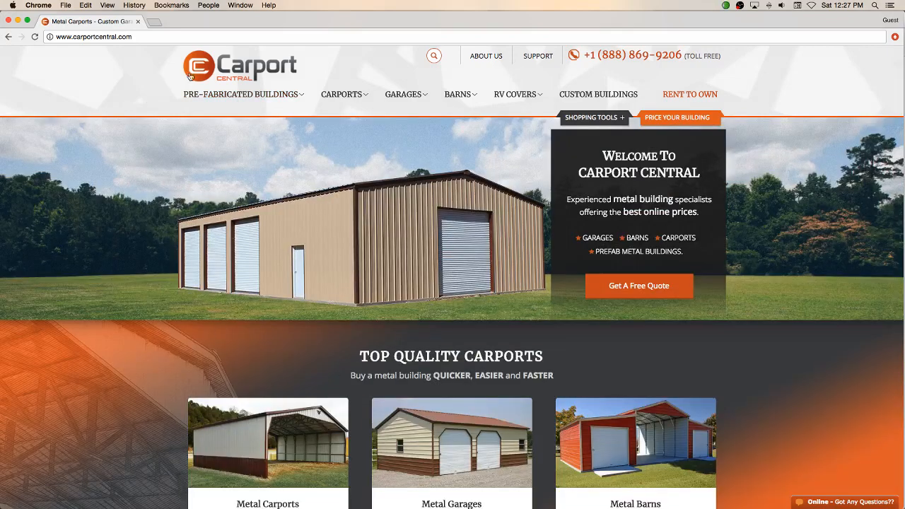
# Step: Look through the building categories on the Carport Central homepage and open the Price Your Building estimator
pyautogui.moveTo(219, 94)
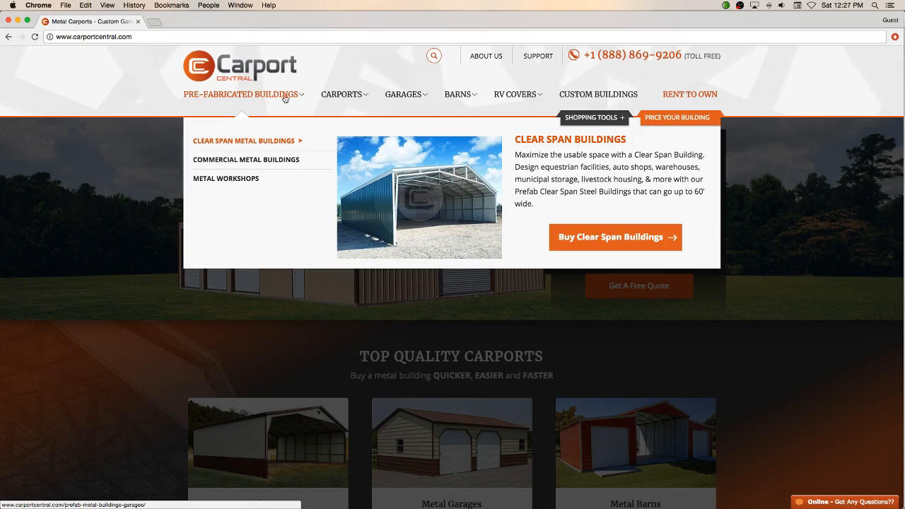
pyautogui.moveTo(334, 98)
pyautogui.moveTo(379, 93)
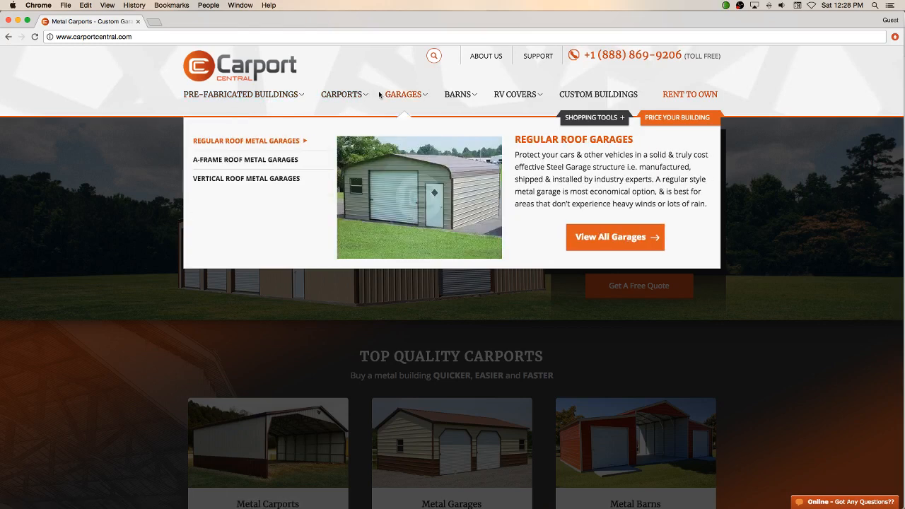
pyautogui.moveTo(446, 96)
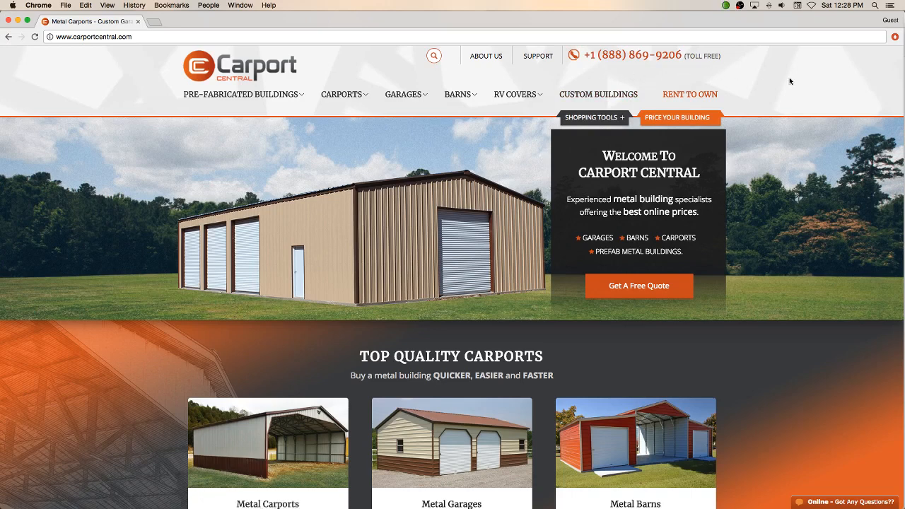
pyautogui.click(679, 118)
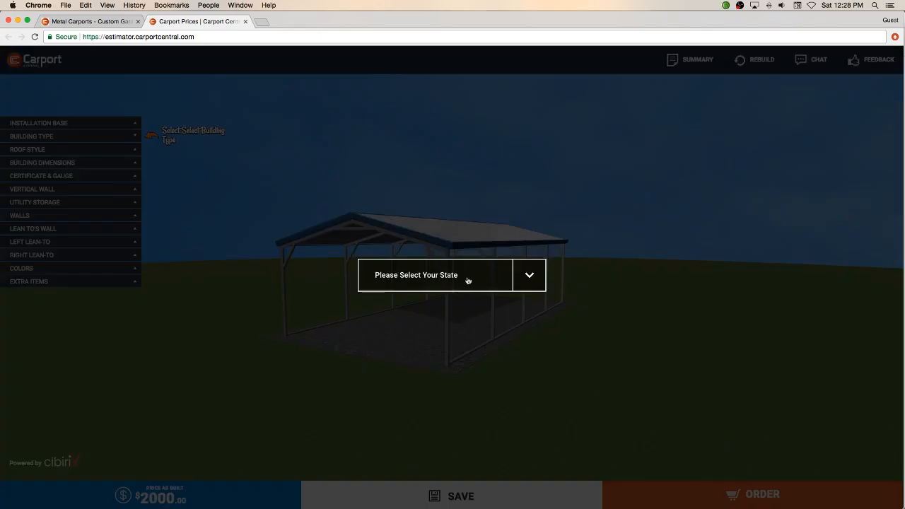
# Step: Choose North Carolina as the state and Concrete as the installation surface
pyautogui.click(536, 284)
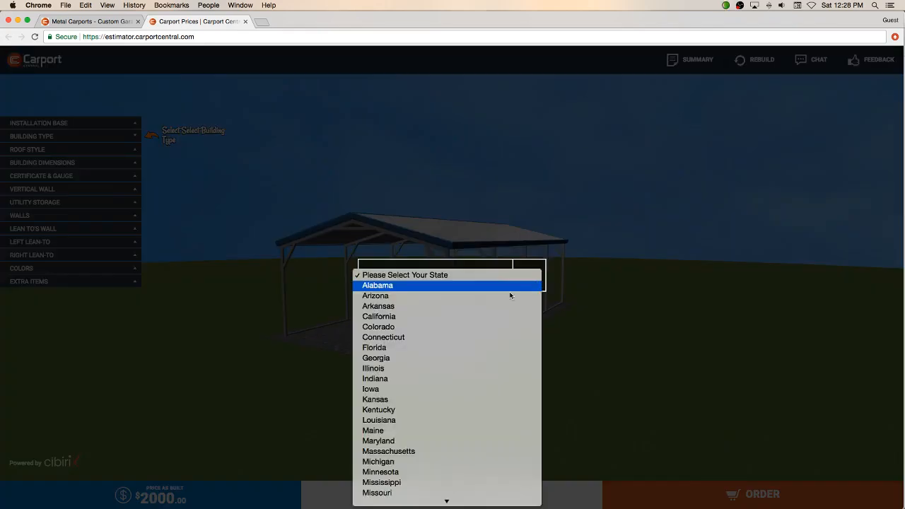
pyautogui.scroll(-5, 412, 445)
pyautogui.scroll(-4, 412, 445)
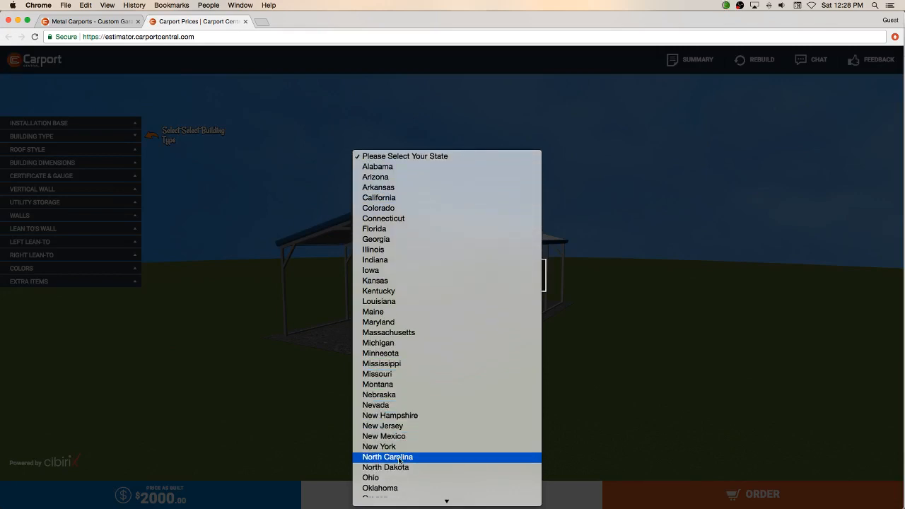
pyautogui.click(400, 459)
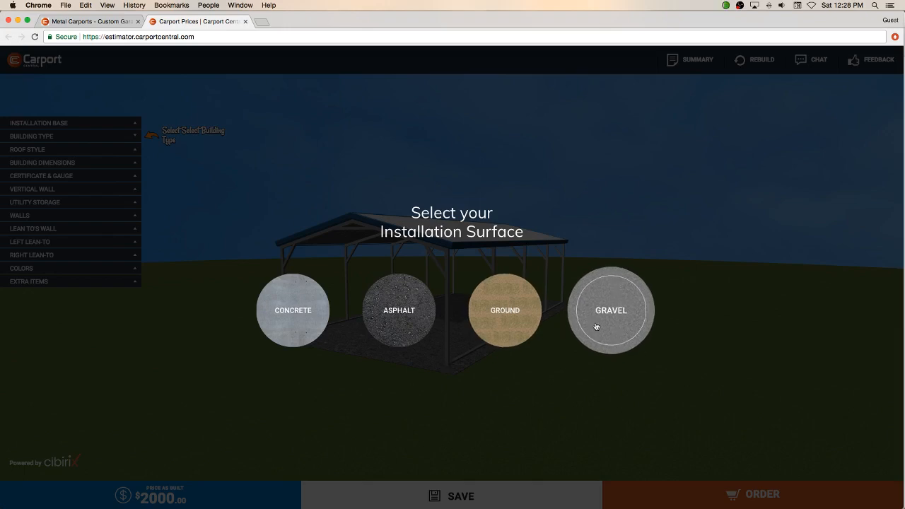
pyautogui.click(298, 317)
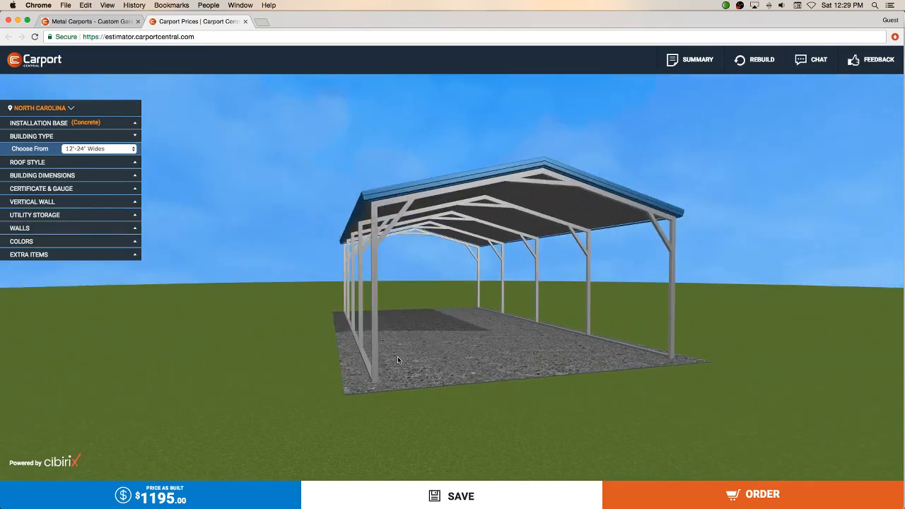
# Step: Review the available installation base options and keep Concrete selected
pyautogui.click(135, 125)
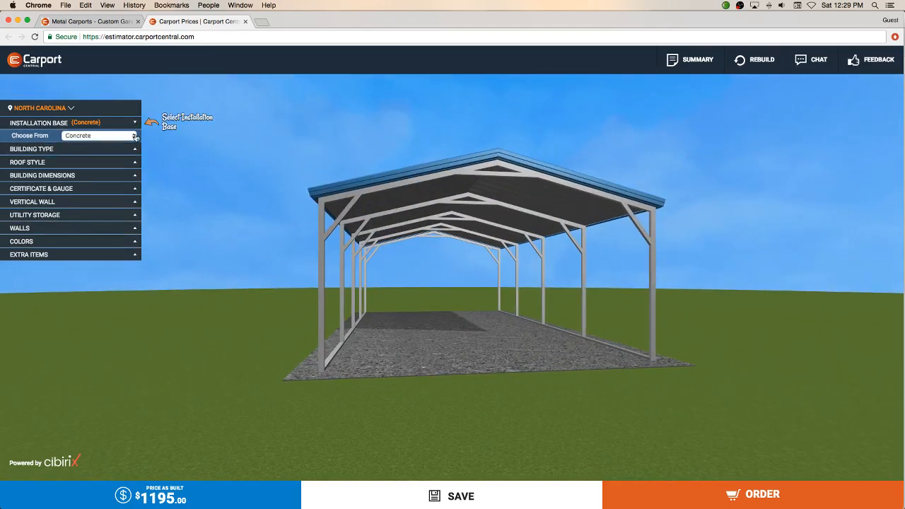
pyautogui.click(134, 136)
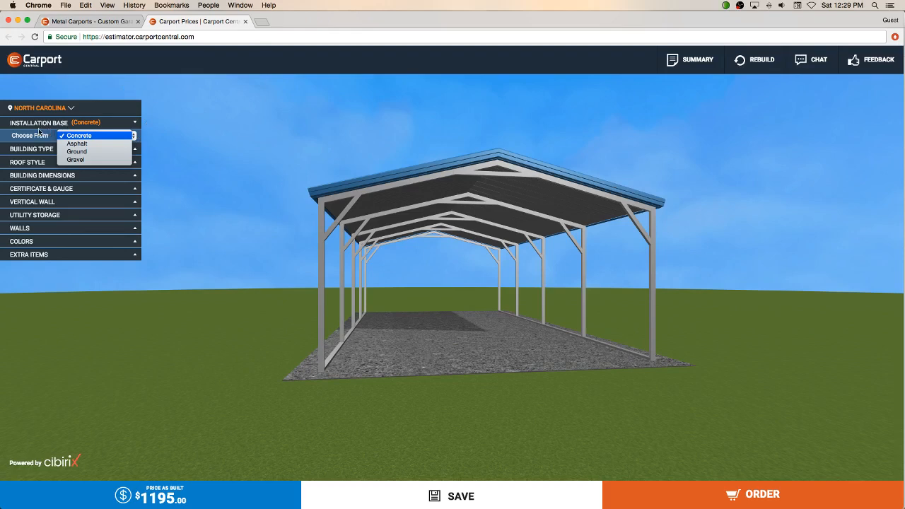
pyautogui.click(100, 137)
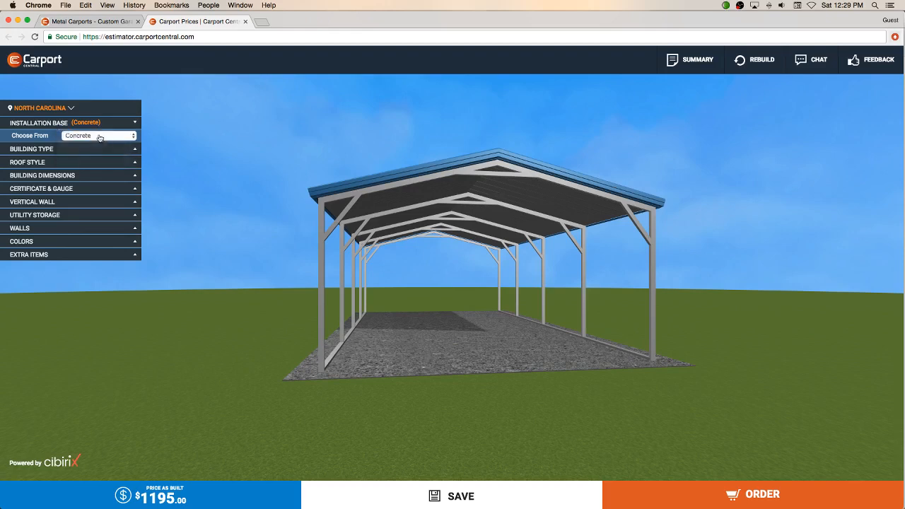
# Step: Set the building type to 26'-30' Wides
pyautogui.click(136, 150)
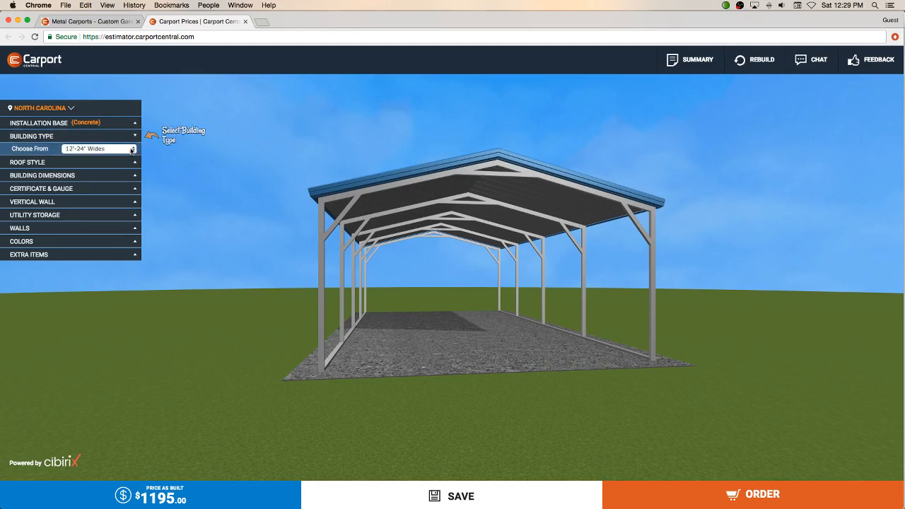
pyautogui.click(133, 150)
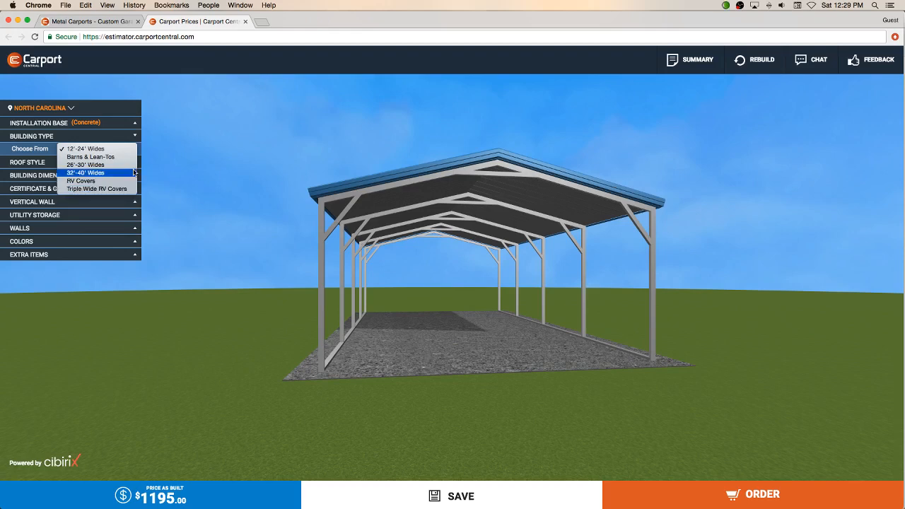
pyautogui.click(111, 165)
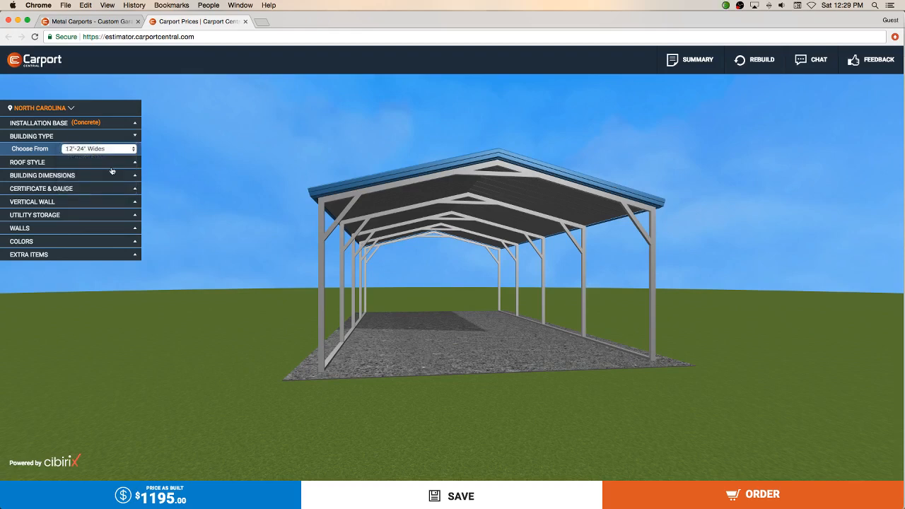
pyautogui.moveTo(313, 179); pyautogui.dragTo(315, 188)
pyautogui.scroll(5, 356, 216)
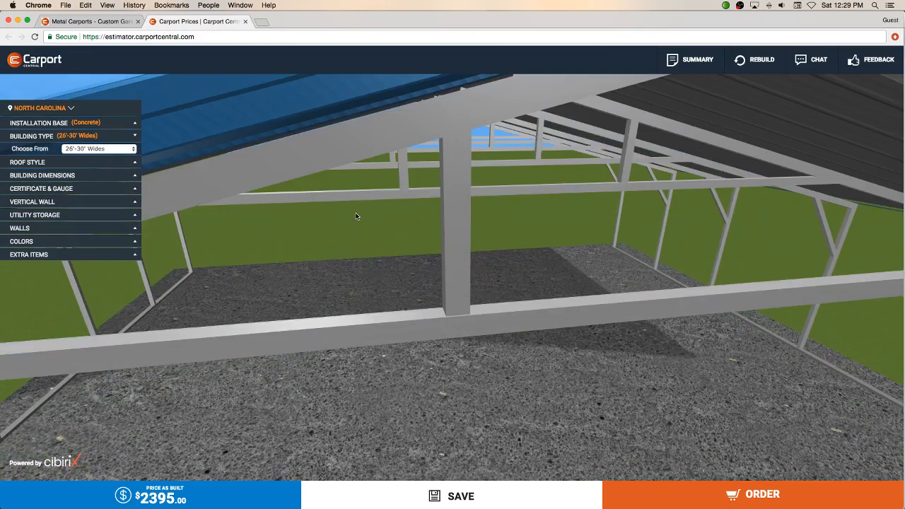
pyautogui.scroll(-10, 357, 216)
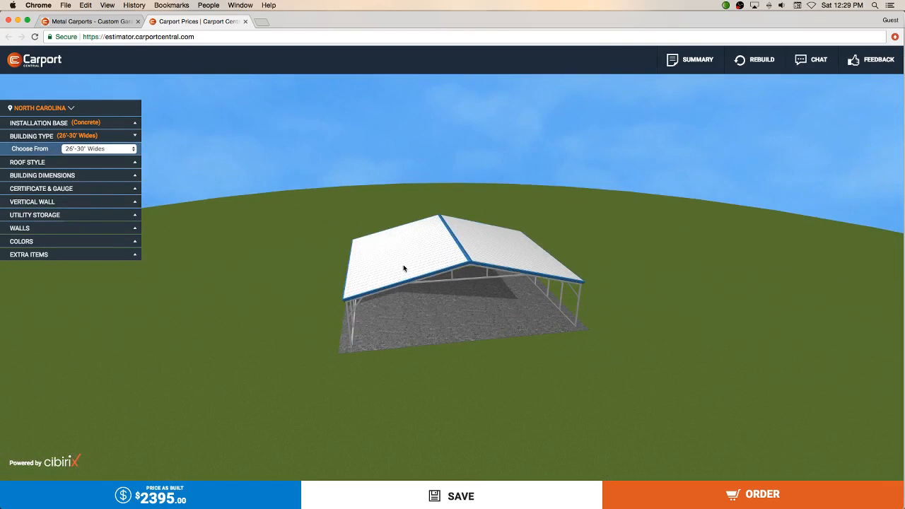
pyautogui.moveTo(397, 262); pyautogui.dragTo(395, 260)
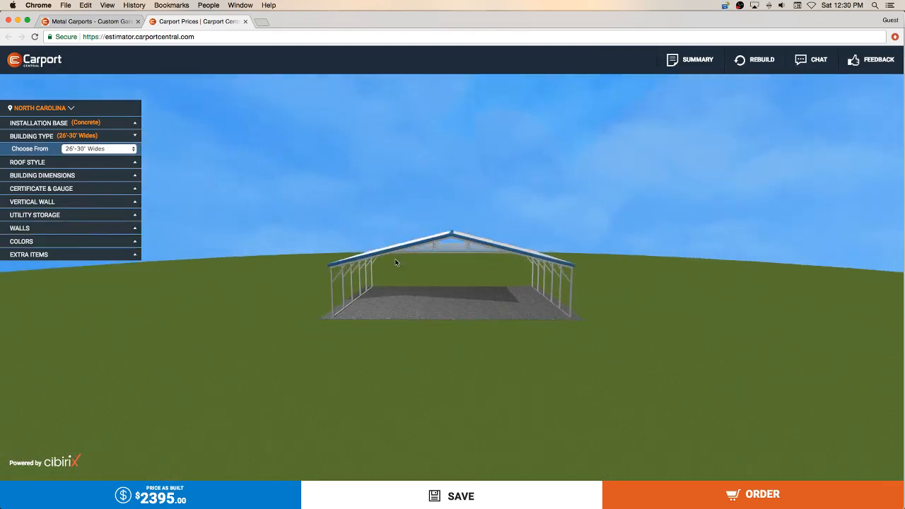
# Step: Try the Regular roof style and examine the carport's roof panels and eaves
pyautogui.click(133, 165)
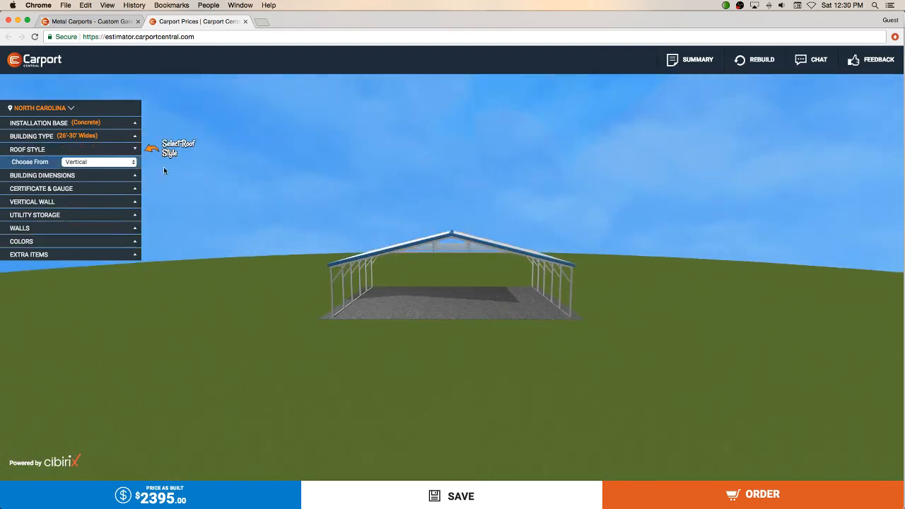
pyautogui.moveTo(374, 262); pyautogui.dragTo(407, 273)
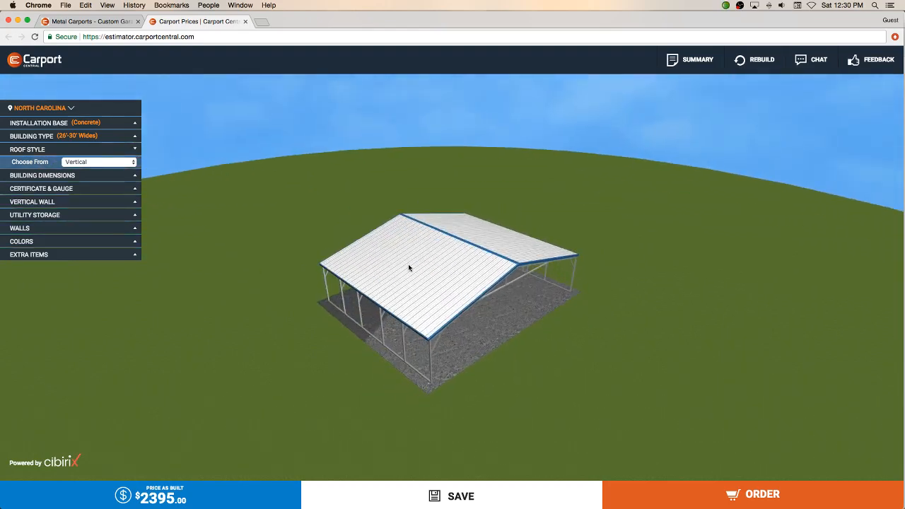
pyautogui.moveTo(444, 262); pyautogui.dragTo(473, 257)
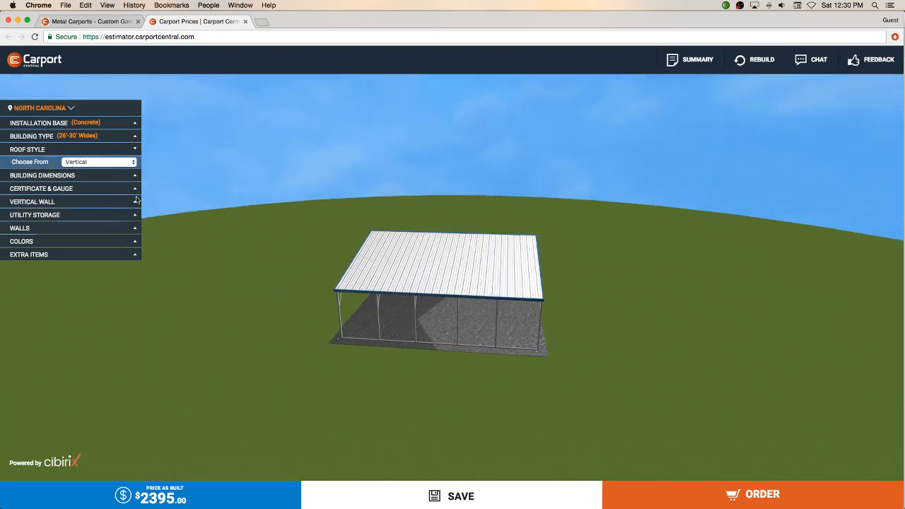
pyautogui.click(132, 164)
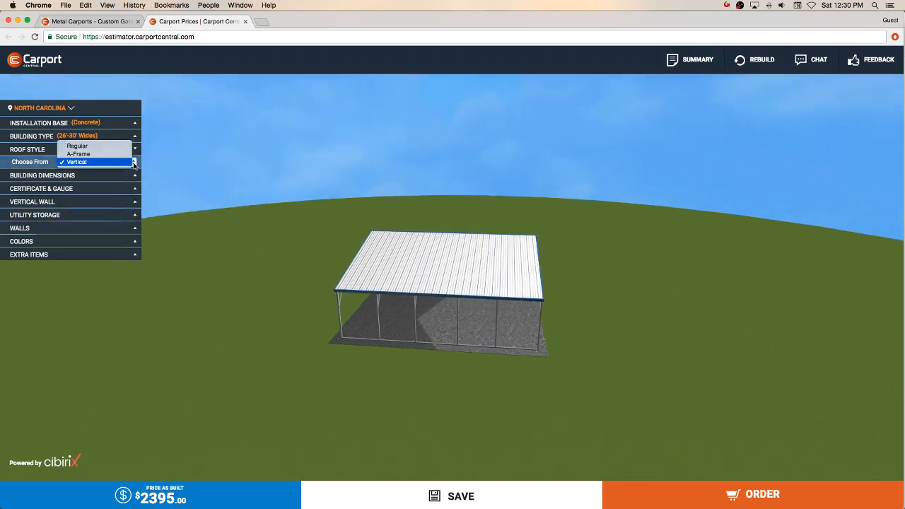
pyautogui.click(77, 145)
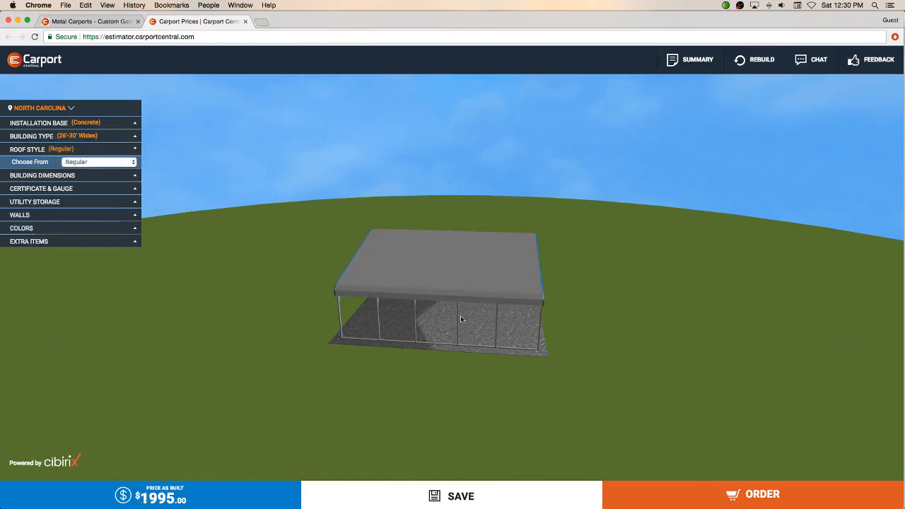
pyautogui.moveTo(453, 284); pyautogui.dragTo(408, 298)
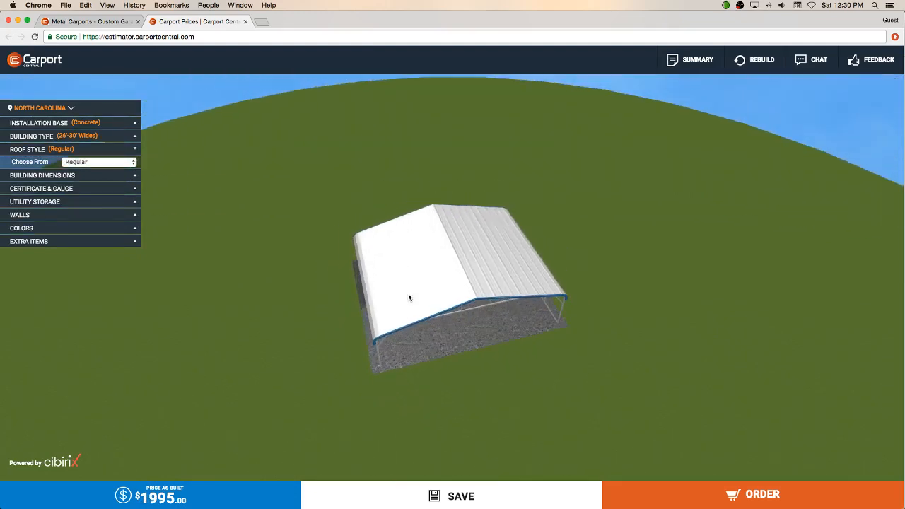
pyautogui.scroll(5, 409, 298)
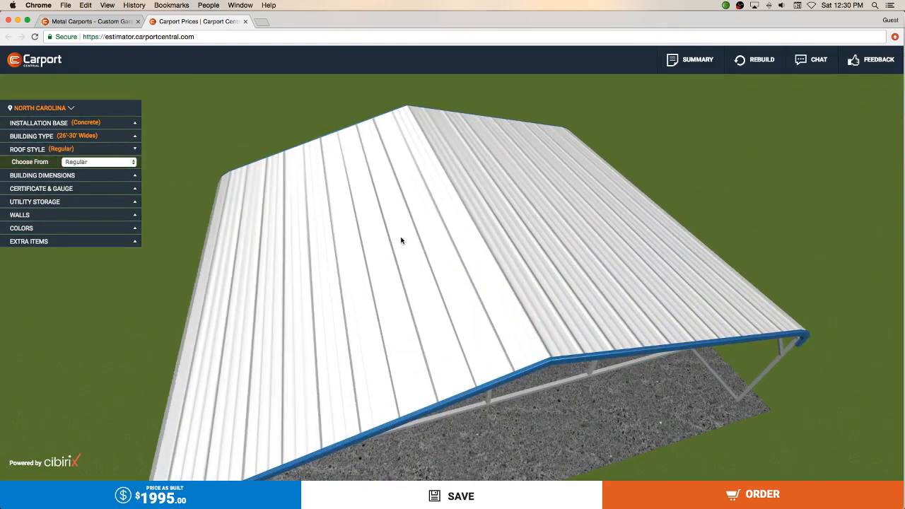
pyautogui.moveTo(391, 321); pyautogui.dragTo(402, 285)
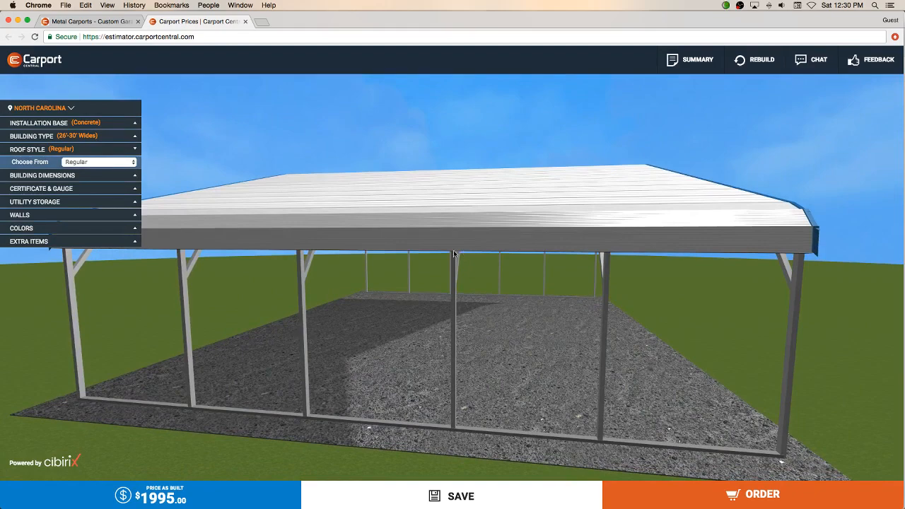
pyautogui.moveTo(463, 251); pyautogui.dragTo(434, 256)
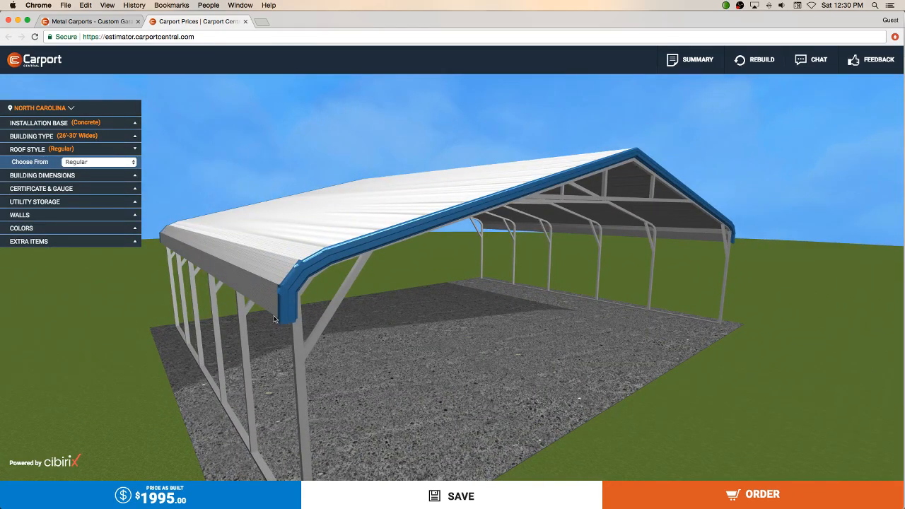
# Step: Preview the A-Frame roof style, and set the roof style to Vertical
pyautogui.click(133, 165)
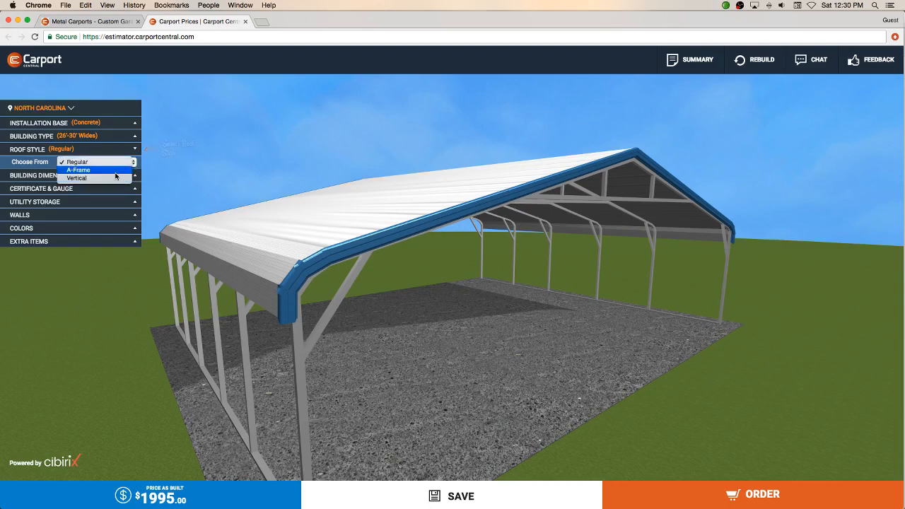
pyautogui.click(116, 171)
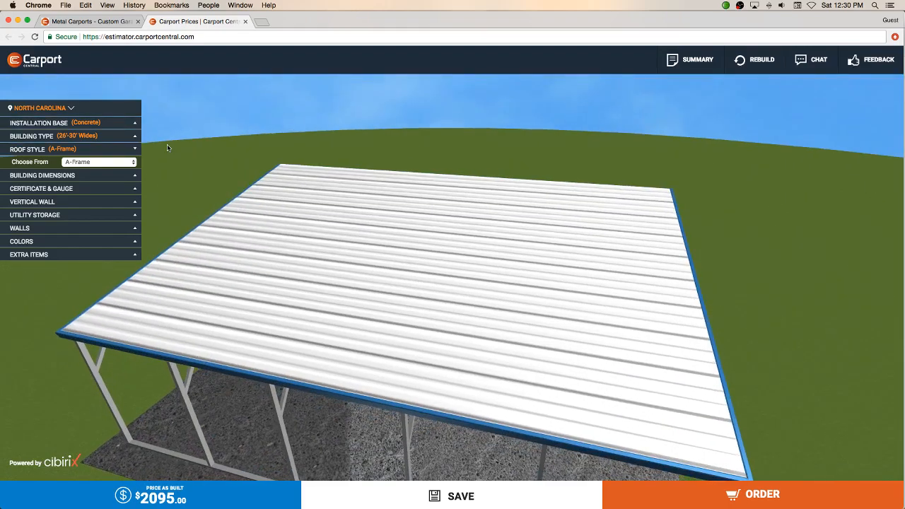
pyautogui.click(134, 162)
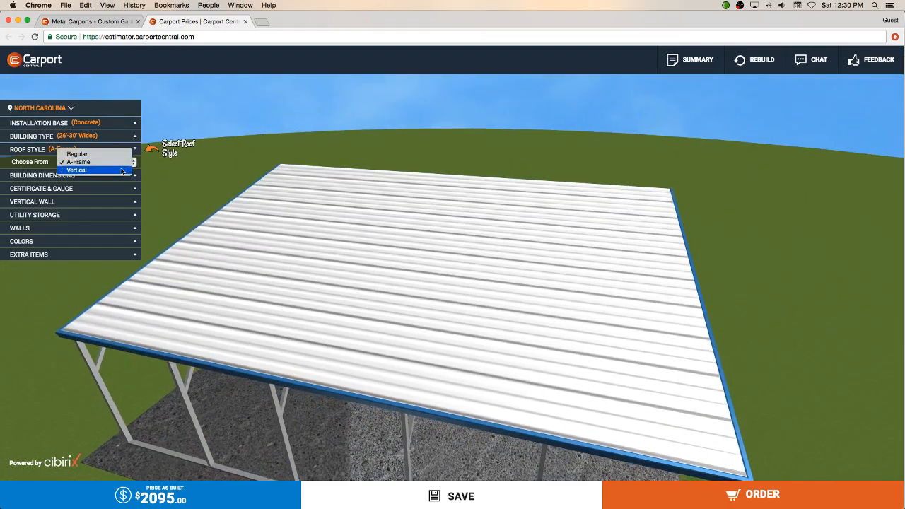
pyautogui.click(121, 170)
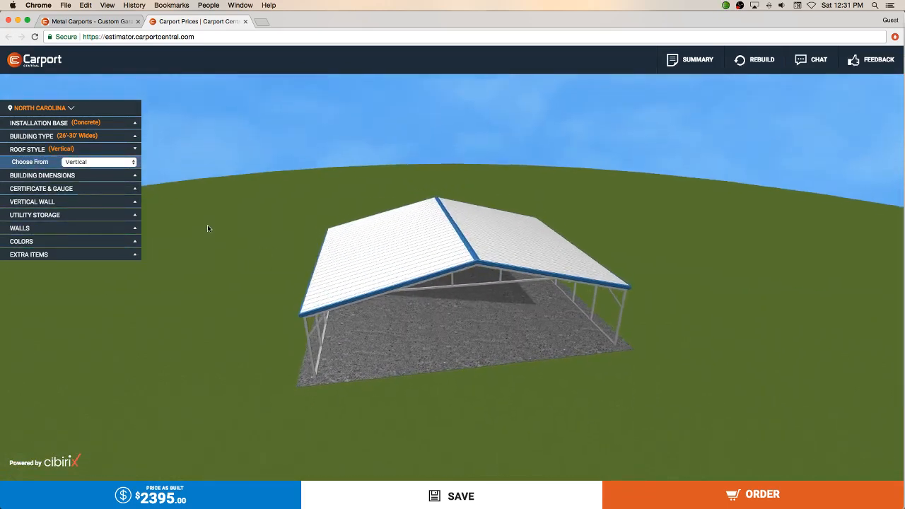
# Step: Set the building dimensions to a width of 30 ft and a length of 40 ft
pyautogui.click(132, 178)
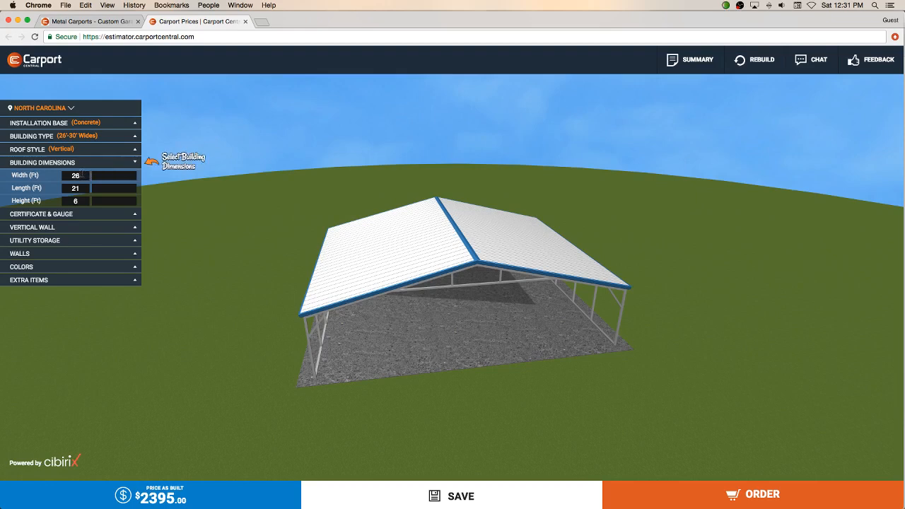
pyautogui.press('BackSpace')
pyautogui.press('BackSpace')
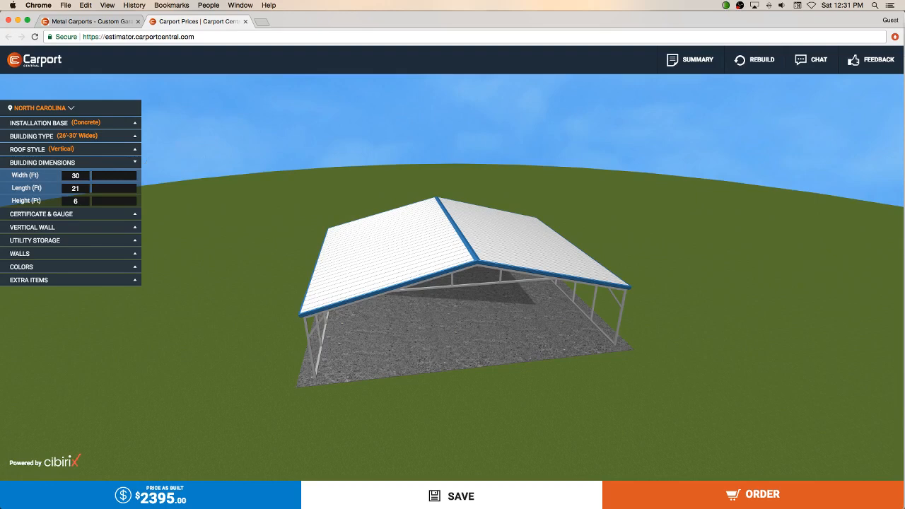
pyautogui.press('Return')
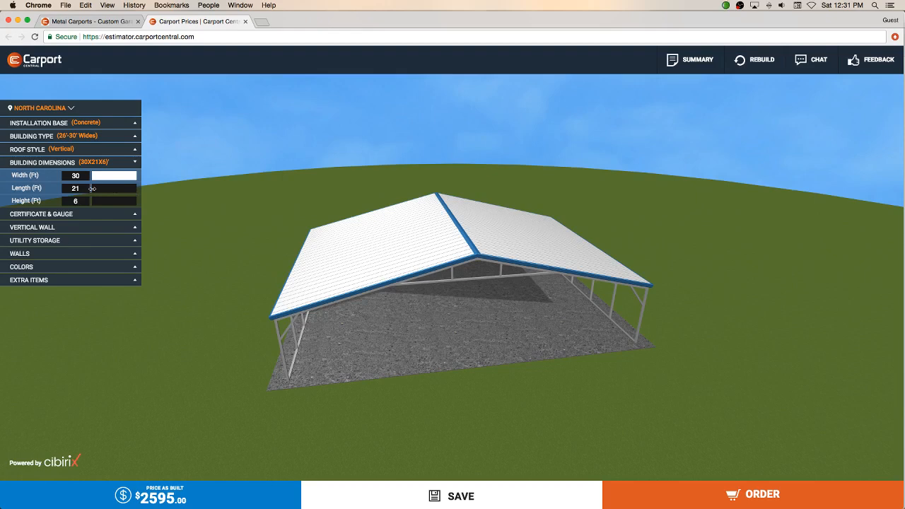
pyautogui.moveTo(92, 188); pyautogui.dragTo(121, 188)
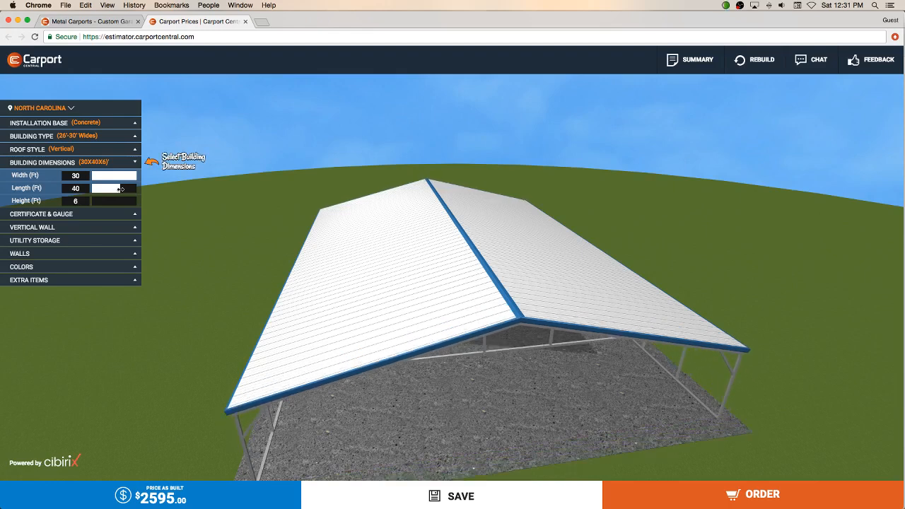
pyautogui.scroll(-5, 366, 384)
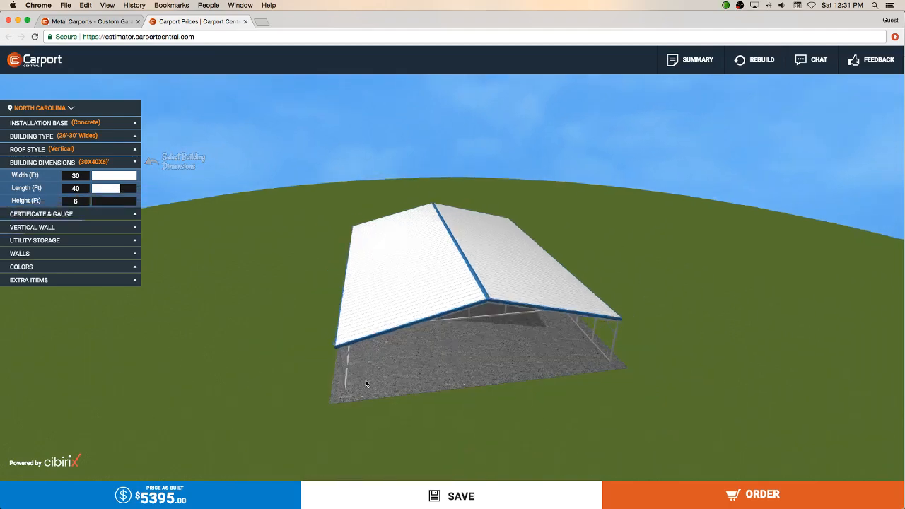
# Step: Set the building height to 12 ft and inspect the raised frame
pyautogui.moveTo(366, 382); pyautogui.dragTo(355, 372)
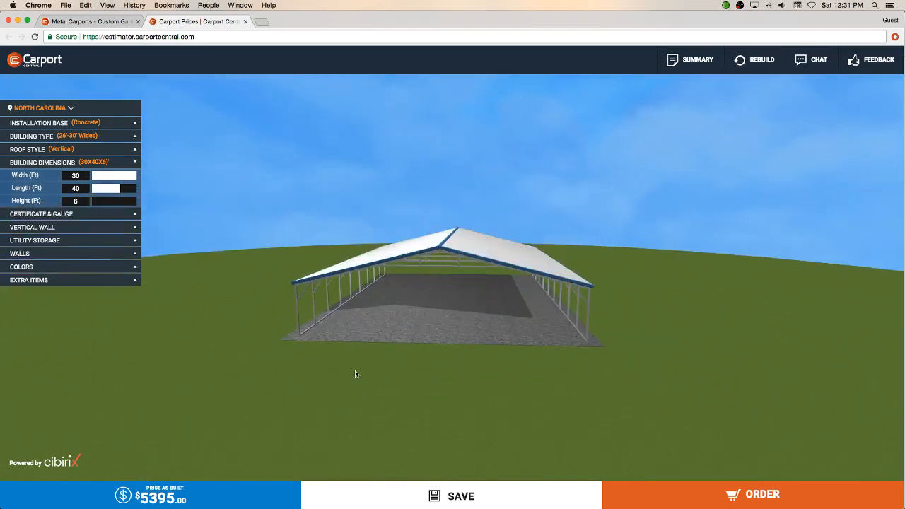
pyautogui.click(97, 200)
pyautogui.moveTo(102, 200); pyautogui.dragTo(118, 200)
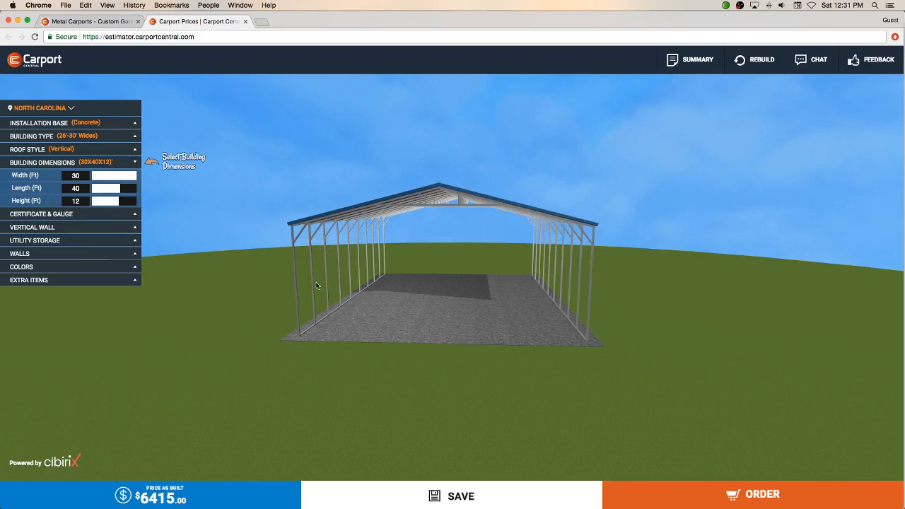
pyautogui.moveTo(410, 337); pyautogui.dragTo(222, 266)
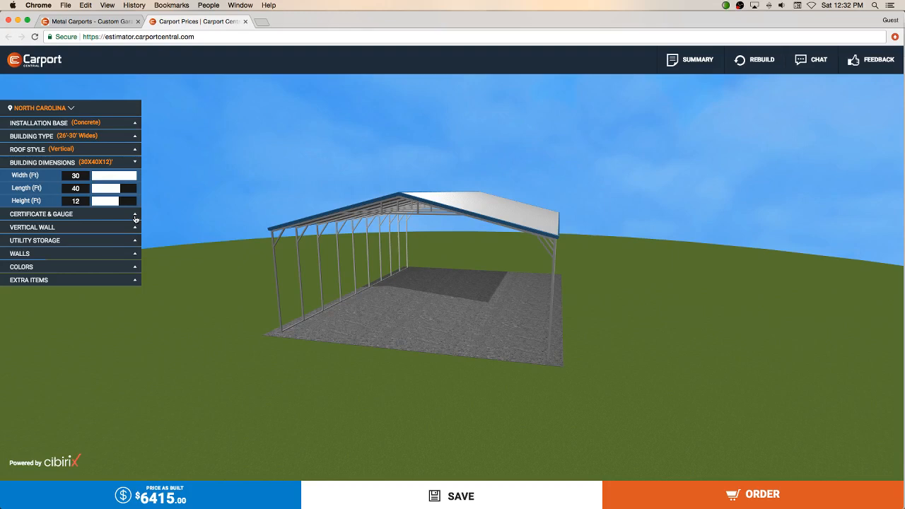
# Step: Set the certificate and gauge option to Certified 140/35 + 12
pyautogui.click(135, 215)
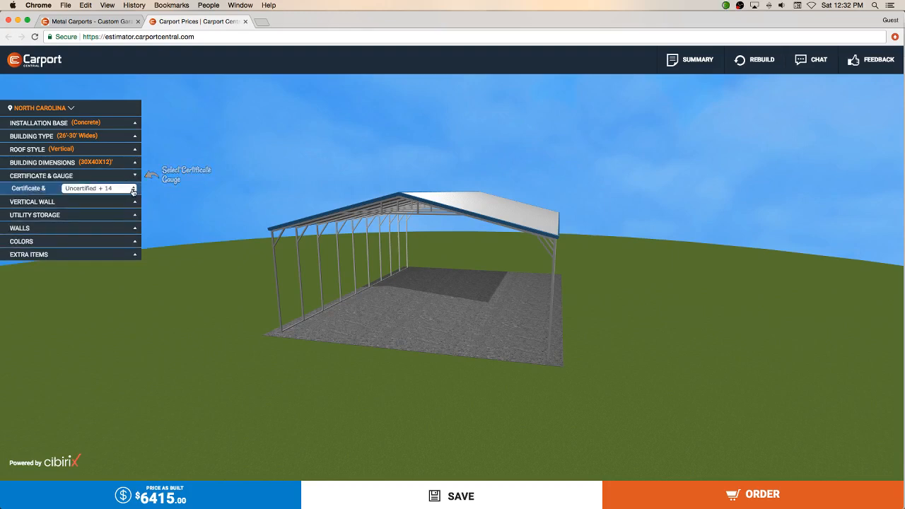
pyautogui.click(133, 189)
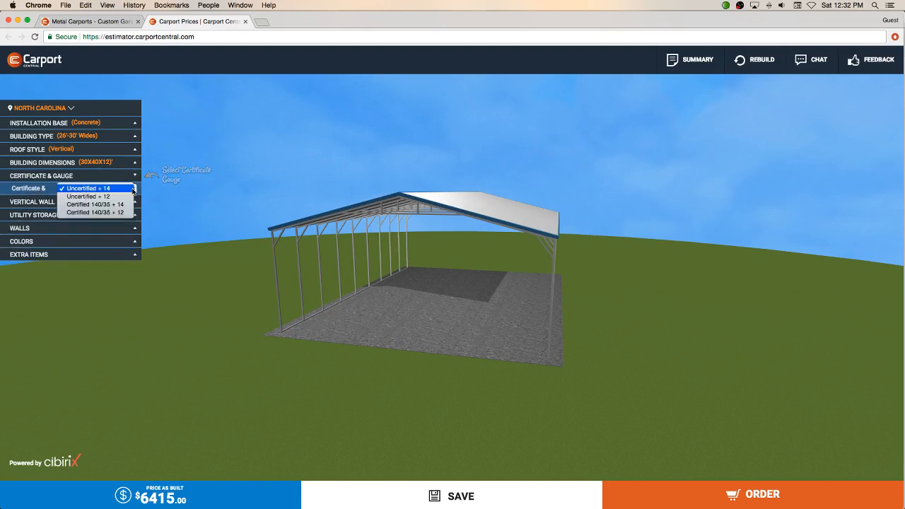
pyautogui.click(122, 213)
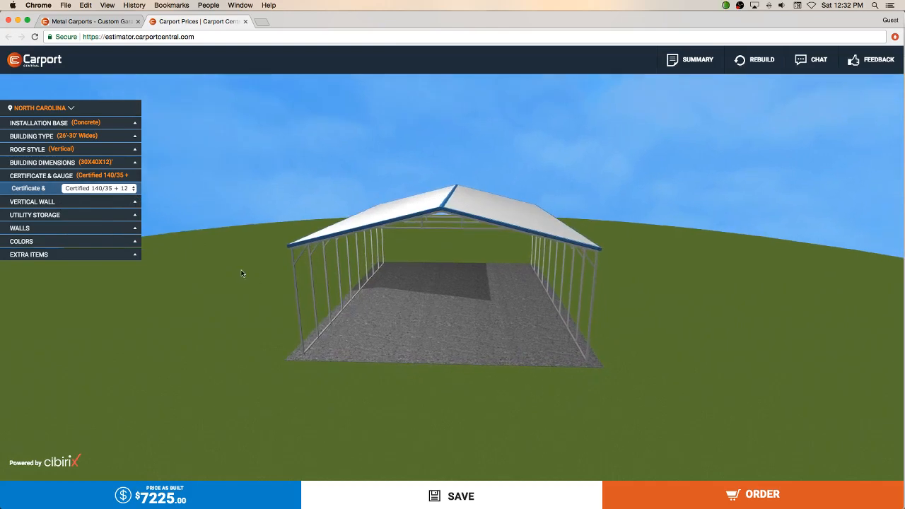
# Step: Try adding utility storage with an enclosed area of 16 Feet, and remove the storage again
pyautogui.click(133, 217)
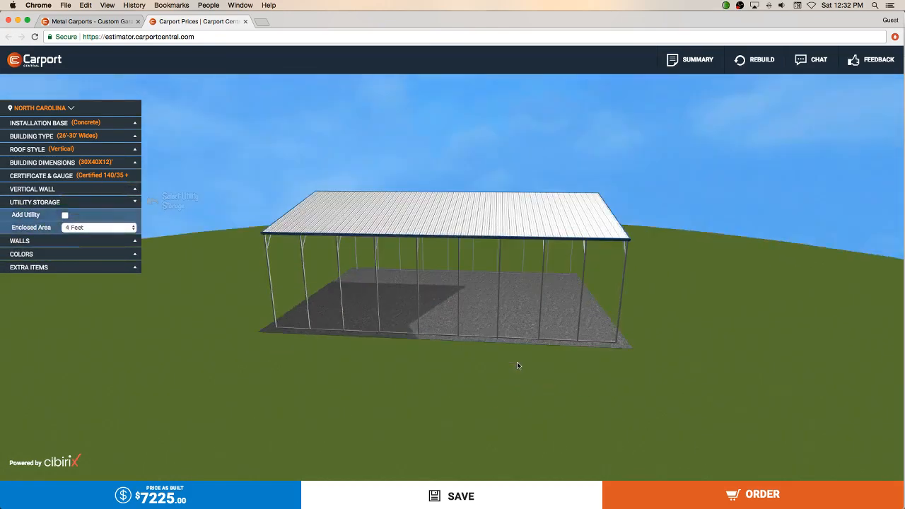
pyautogui.click(65, 216)
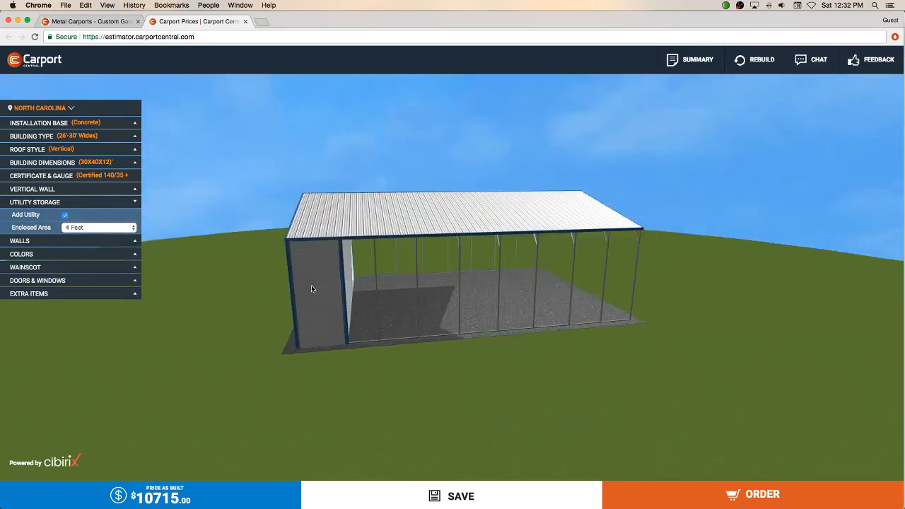
pyautogui.click(133, 228)
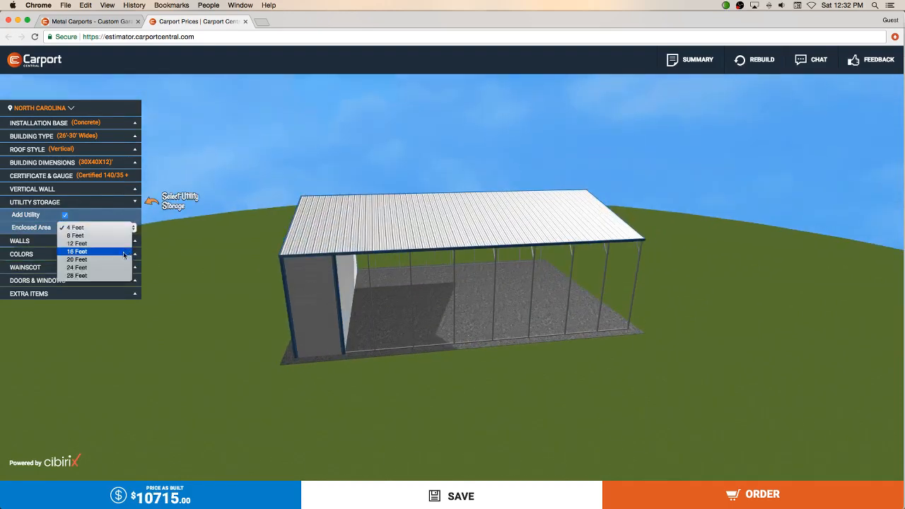
pyautogui.click(77, 251)
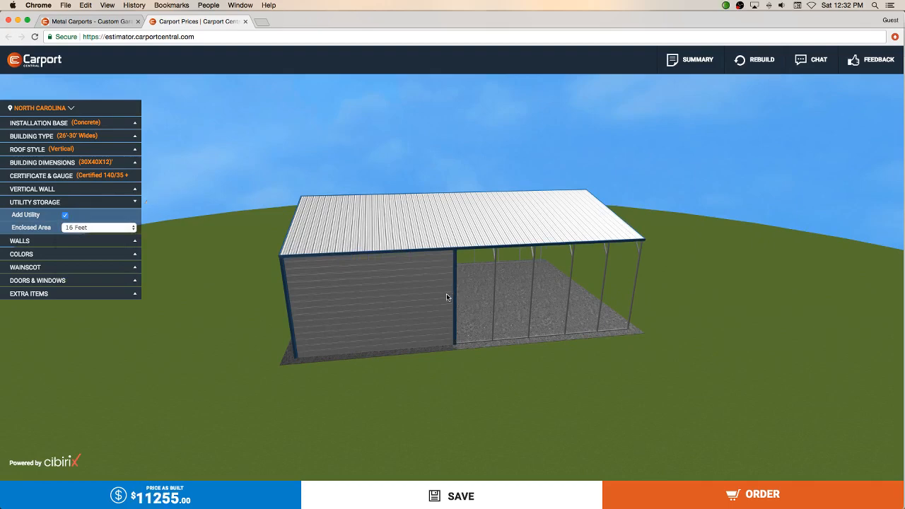
pyautogui.moveTo(446, 294); pyautogui.dragTo(509, 330)
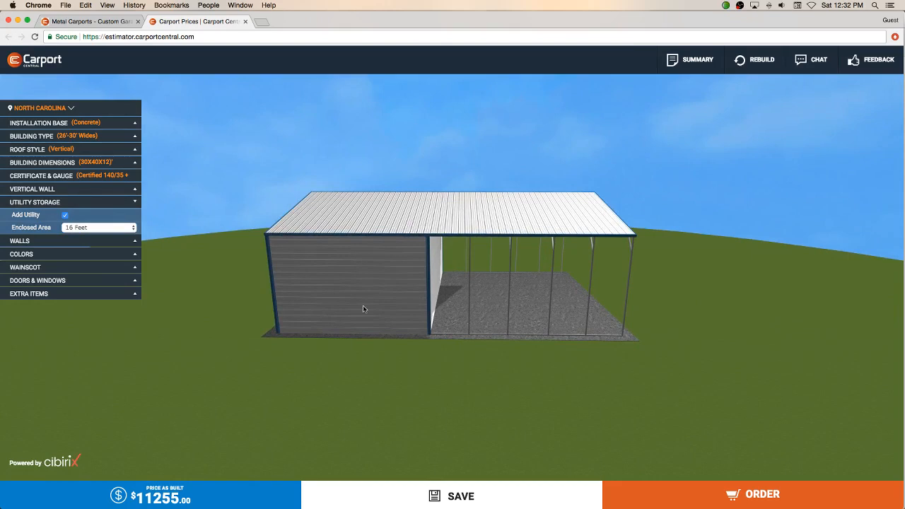
pyautogui.click(65, 216)
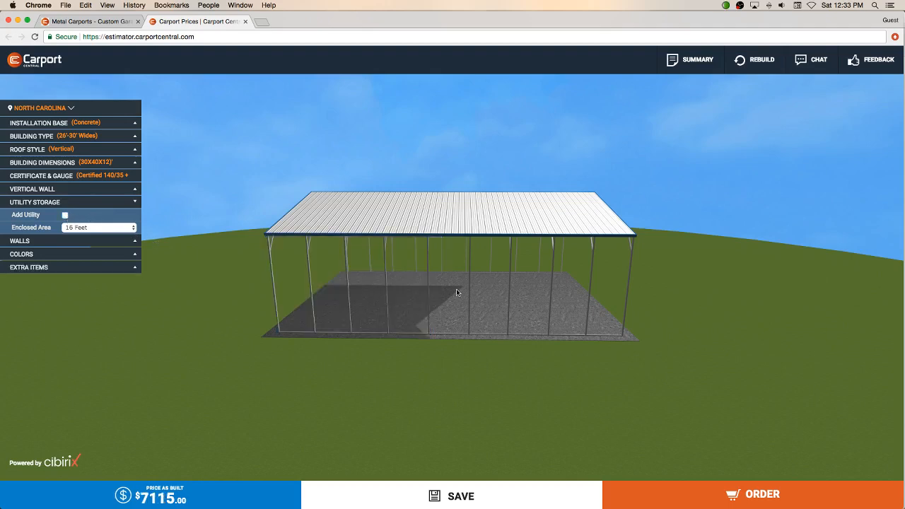
# Step: Set the back end wall of the building to Closed
pyautogui.moveTo(456, 292); pyautogui.dragTo(391, 290)
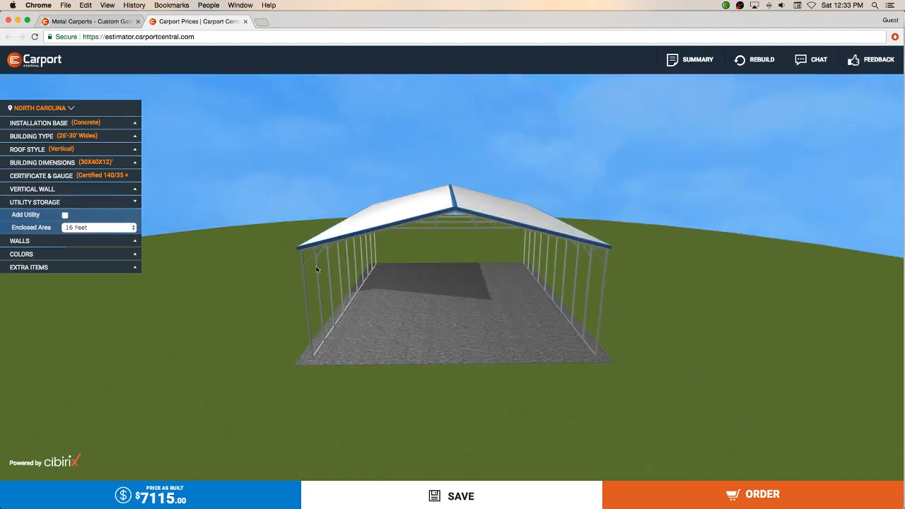
pyautogui.click(136, 241)
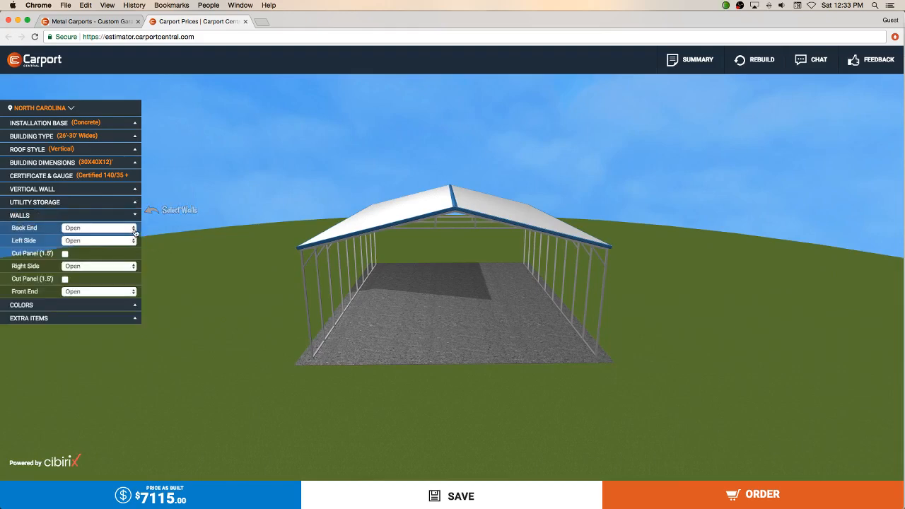
pyautogui.click(134, 230)
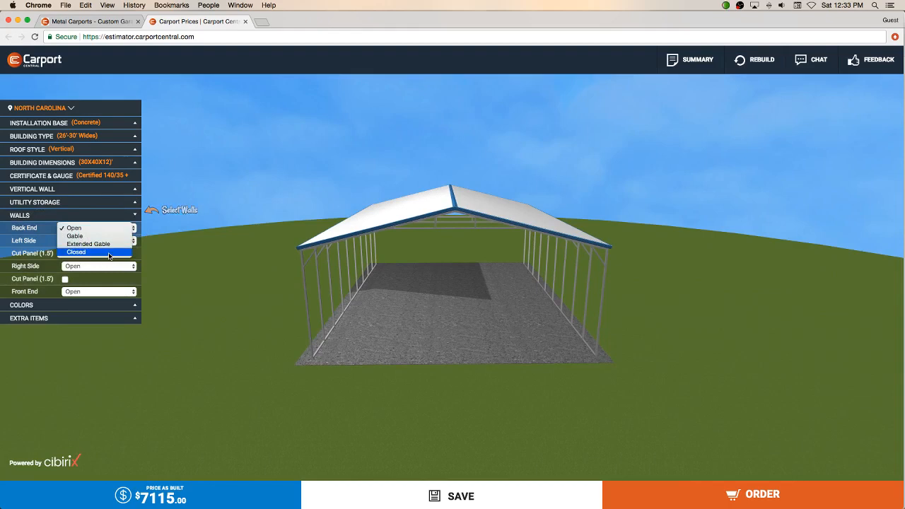
pyautogui.click(110, 252)
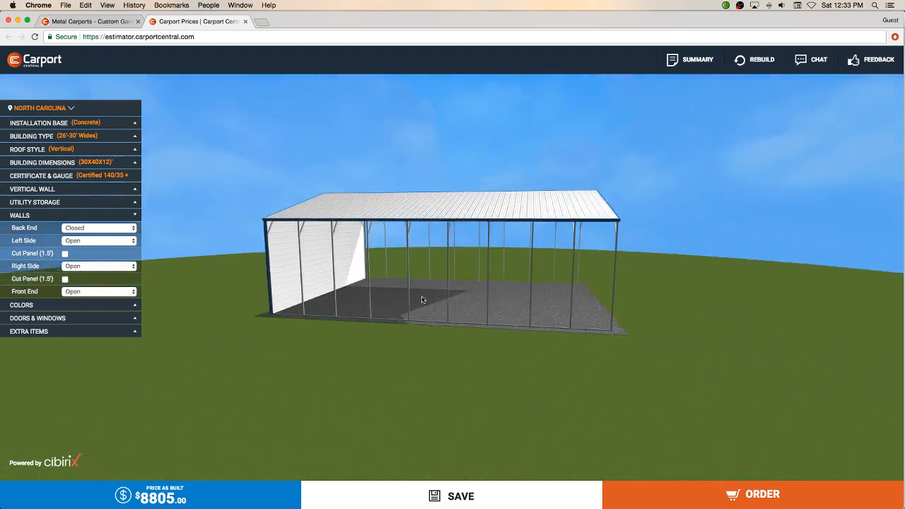
# Step: Try partial side walls, with 1 Panel (3') on the left side and 2 Panels (6') and 3 Panels (9') on the right side
pyautogui.click(135, 242)
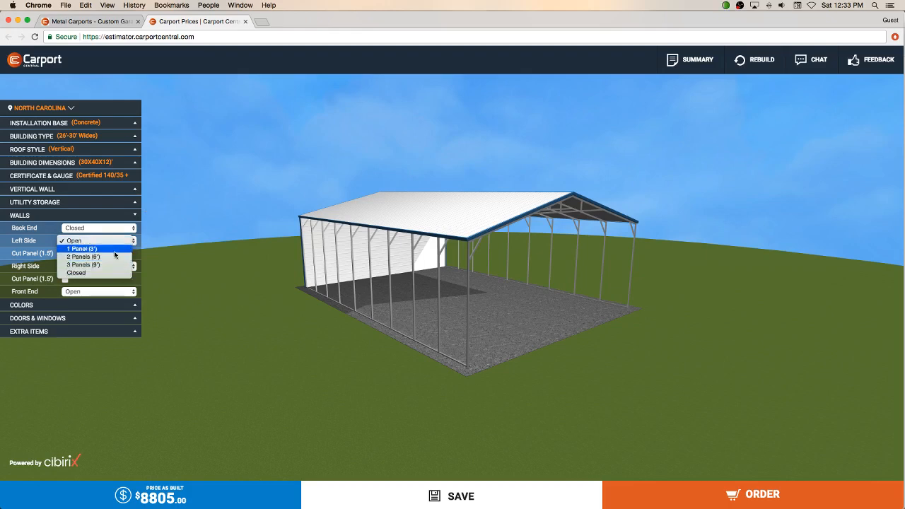
pyautogui.click(113, 249)
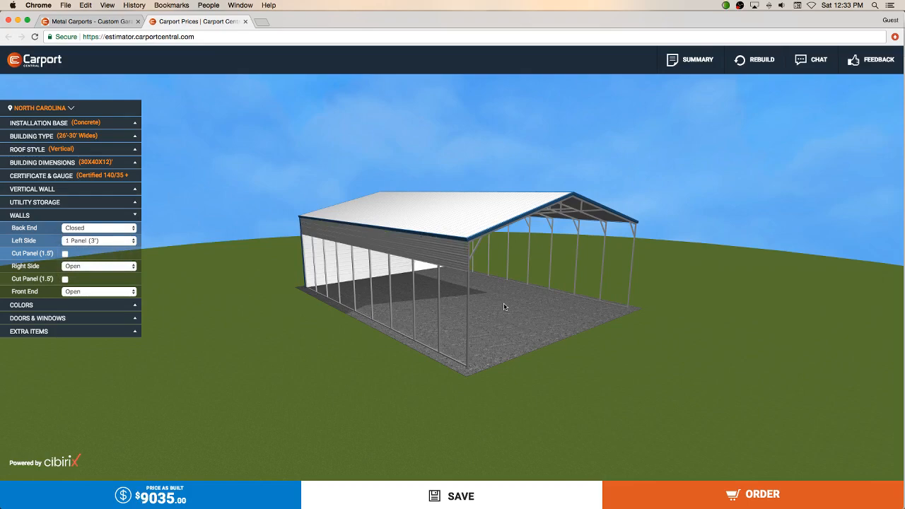
pyautogui.moveTo(504, 307); pyautogui.dragTo(444, 298)
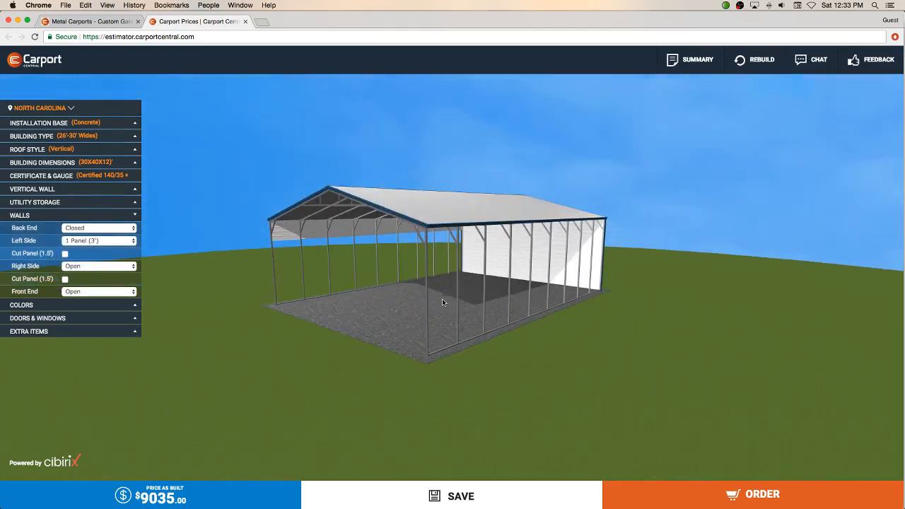
pyautogui.click(134, 268)
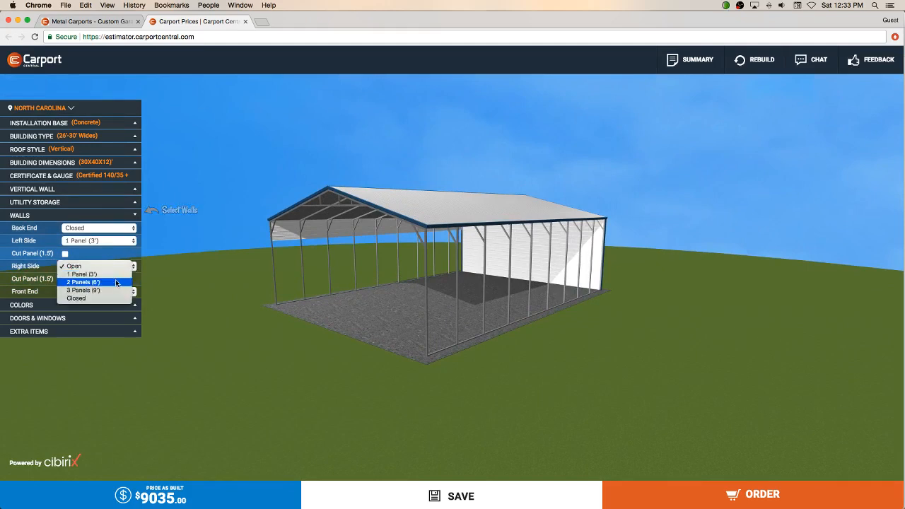
pyautogui.click(117, 283)
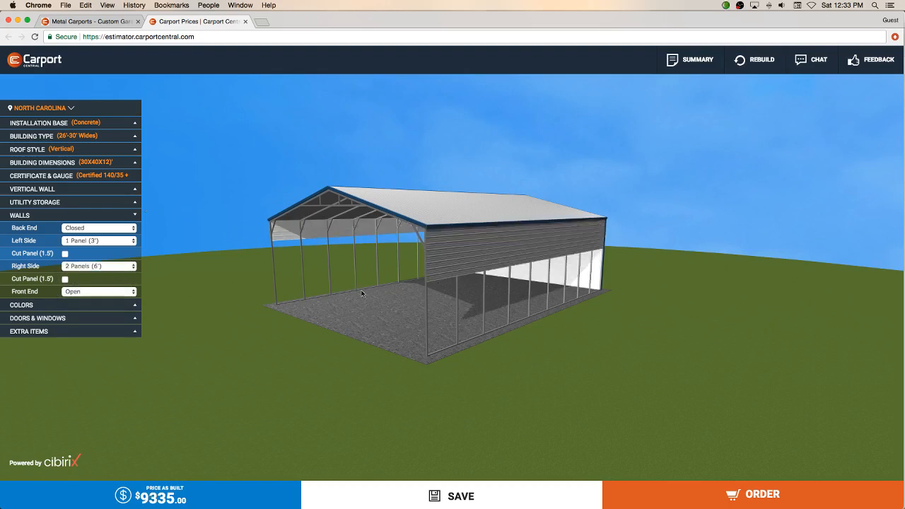
pyautogui.moveTo(379, 302); pyautogui.dragTo(248, 265)
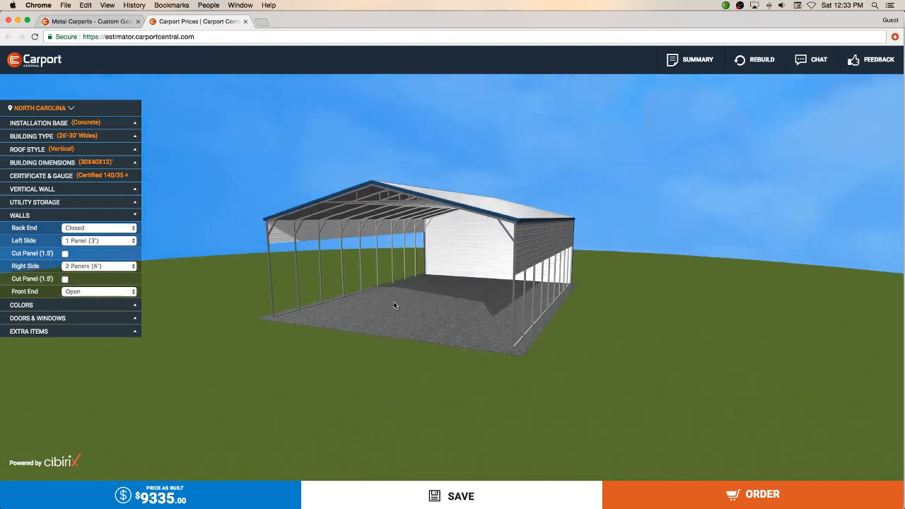
pyautogui.click(132, 267)
pyautogui.click(137, 276)
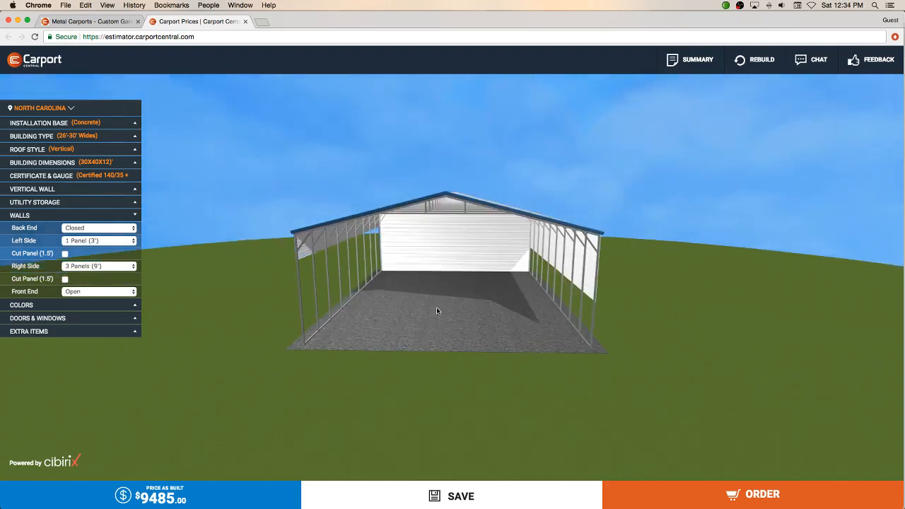
# Step: Set both the left and right side walls to Closed
pyautogui.click(132, 242)
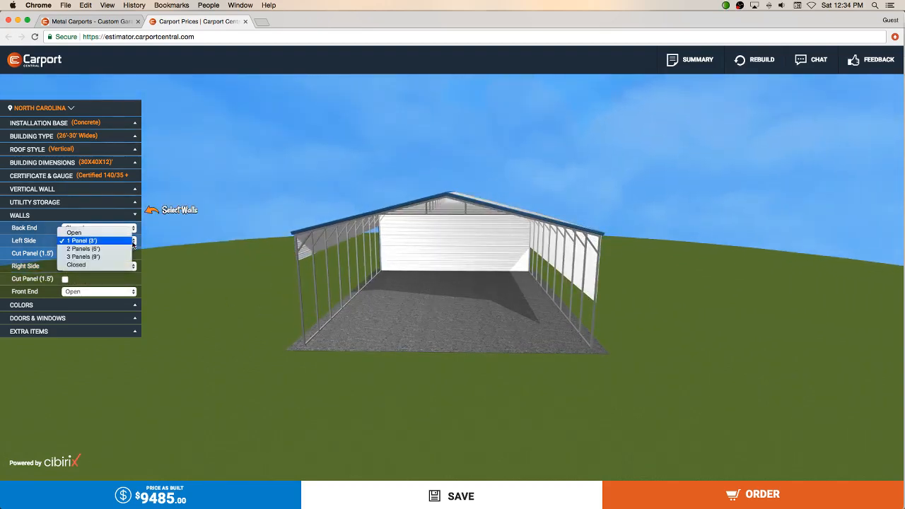
pyautogui.click(106, 266)
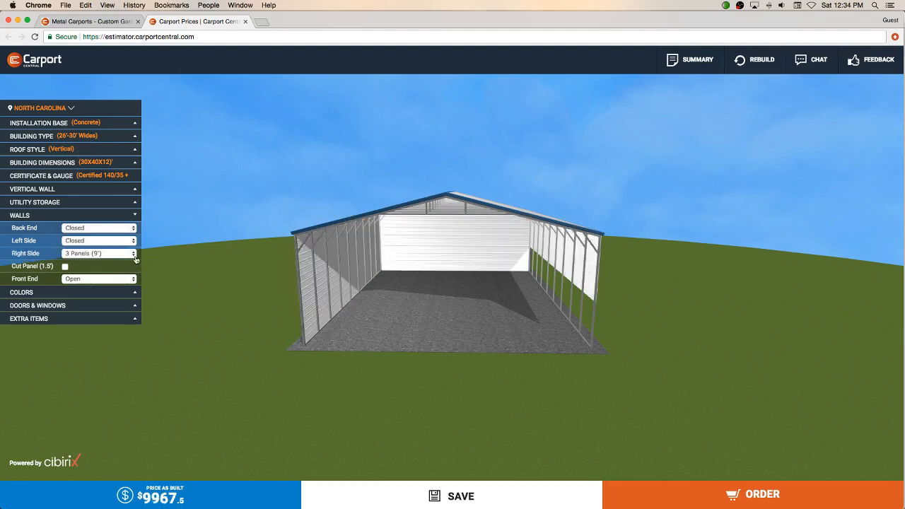
pyautogui.click(134, 255)
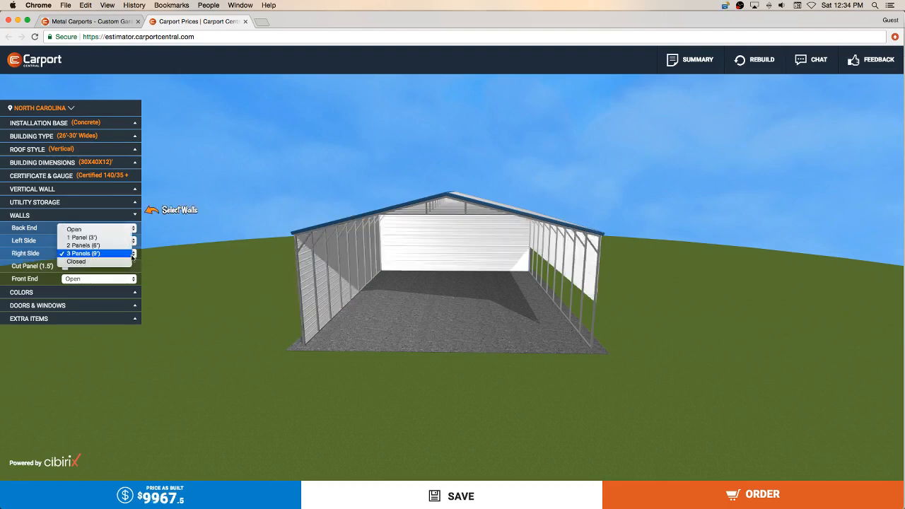
pyautogui.click(129, 263)
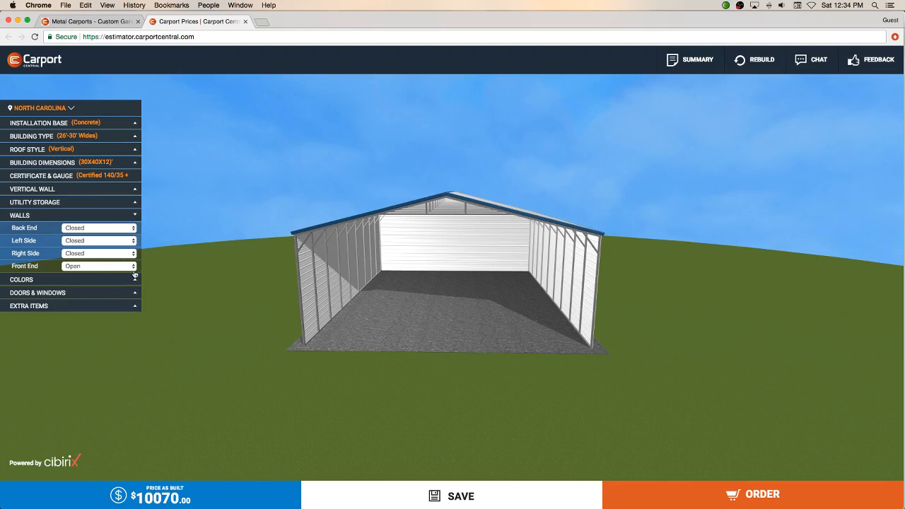
# Step: Set the front end wall to Gable and inspect the gable from the front
pyautogui.click(133, 267)
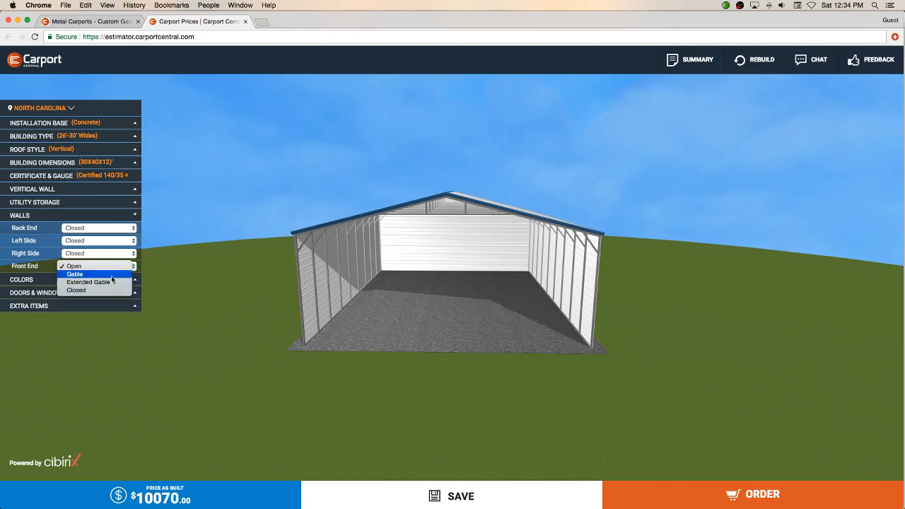
pyautogui.click(111, 277)
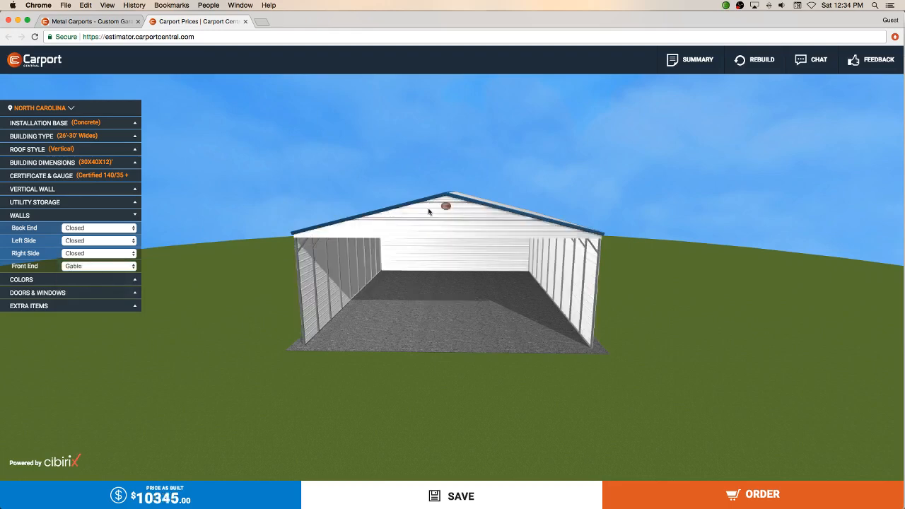
pyautogui.moveTo(450, 315)
pyautogui.mouseDown()
pyautogui.moveTo(465, 308)
pyautogui.moveTo(456, 309)
pyautogui.mouseUp()
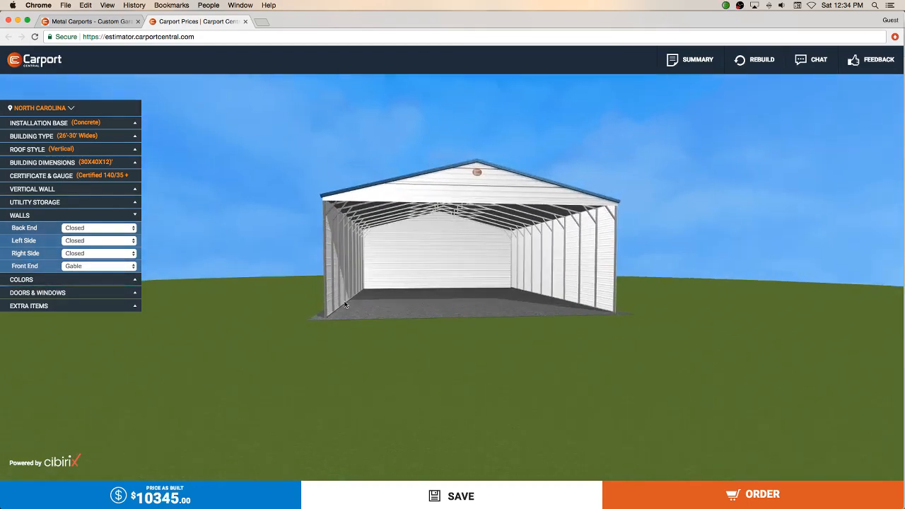
# Step: Try an Extended Gable on the front end wall, and settle on Closed for that end
pyautogui.click(133, 267)
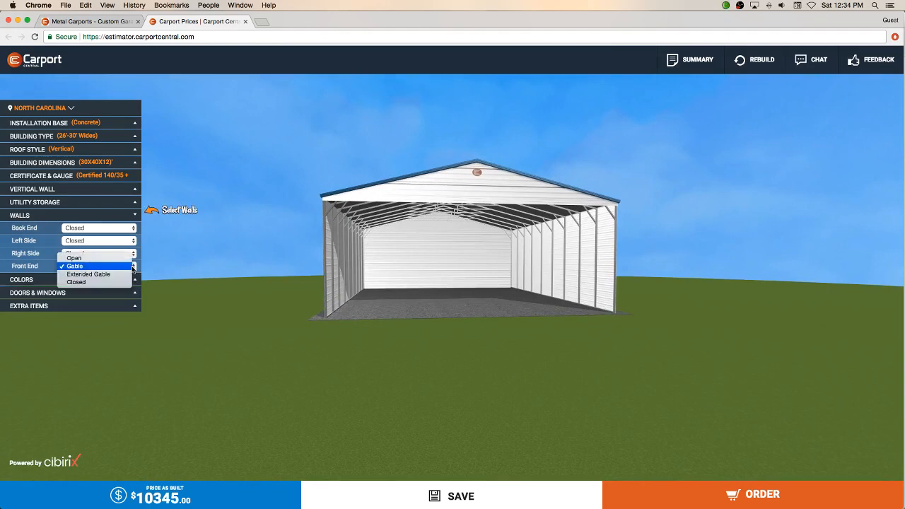
pyautogui.click(144, 276)
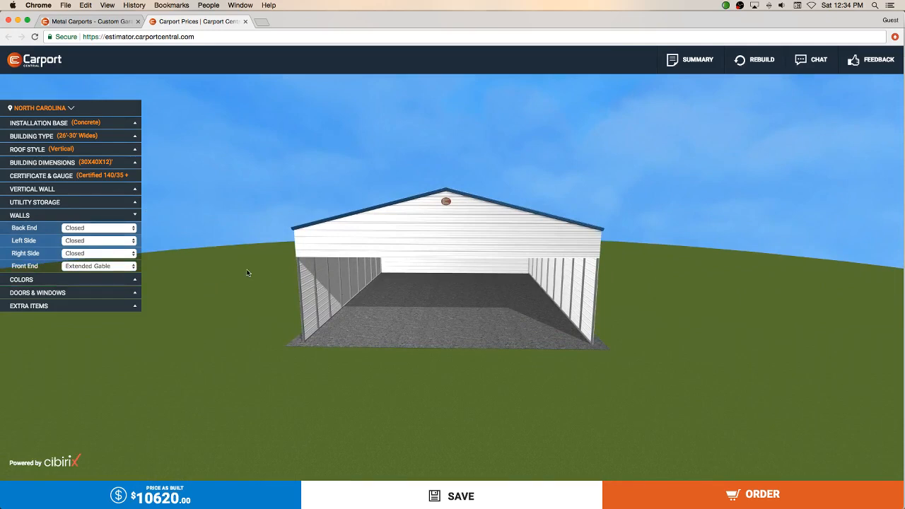
pyautogui.click(135, 269)
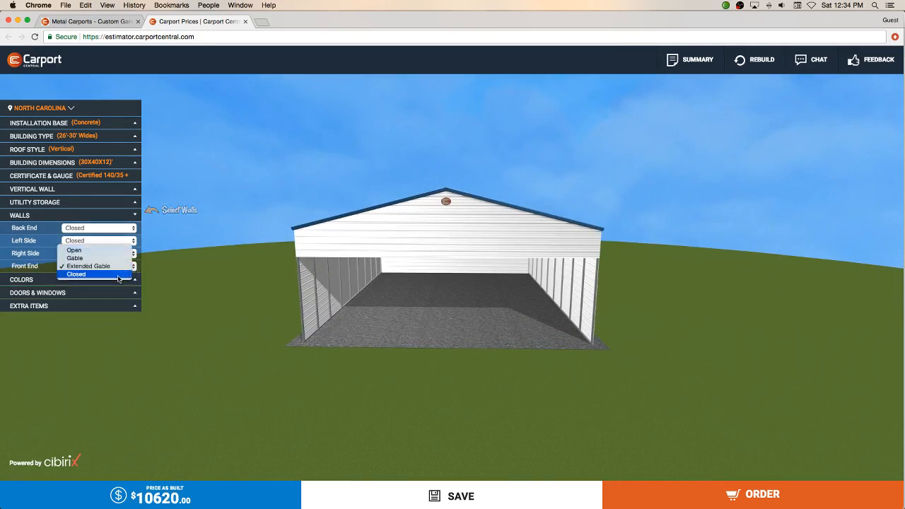
pyautogui.click(118, 276)
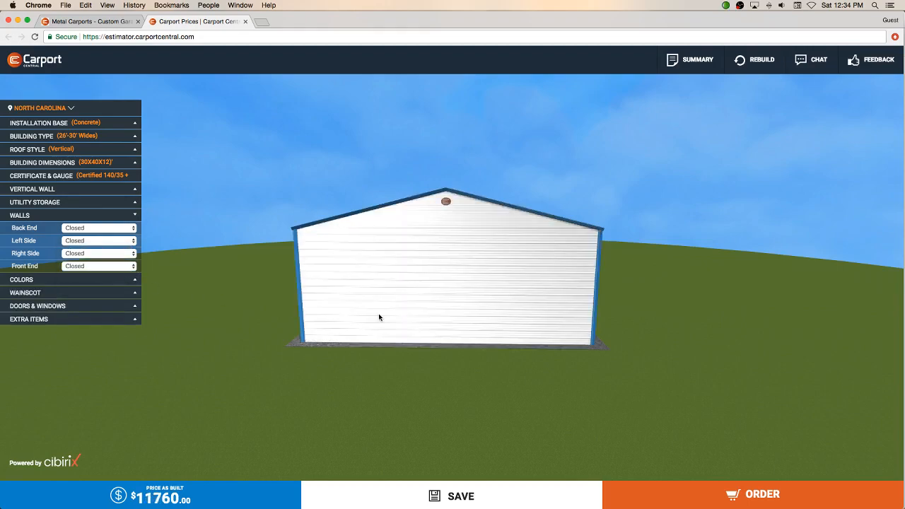
pyautogui.moveTo(379, 318); pyautogui.dragTo(603, 310)
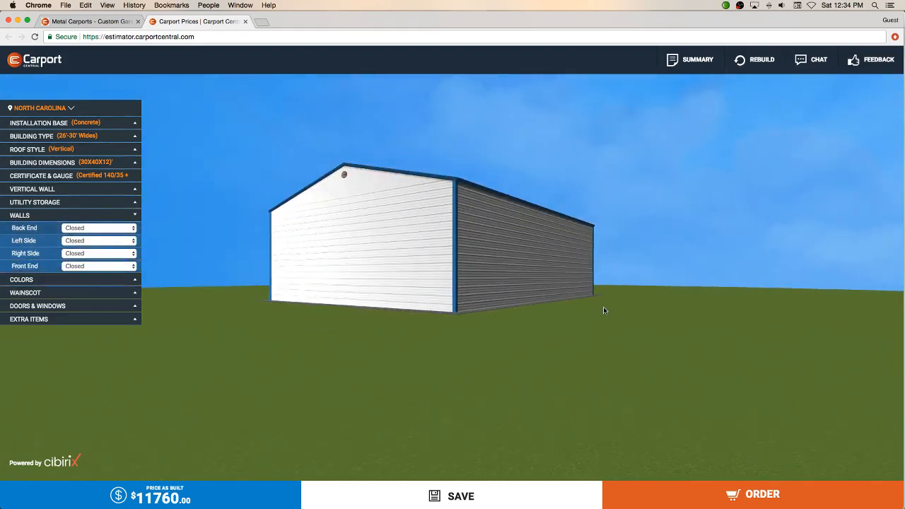
pyautogui.moveTo(428, 256); pyautogui.dragTo(451, 251)
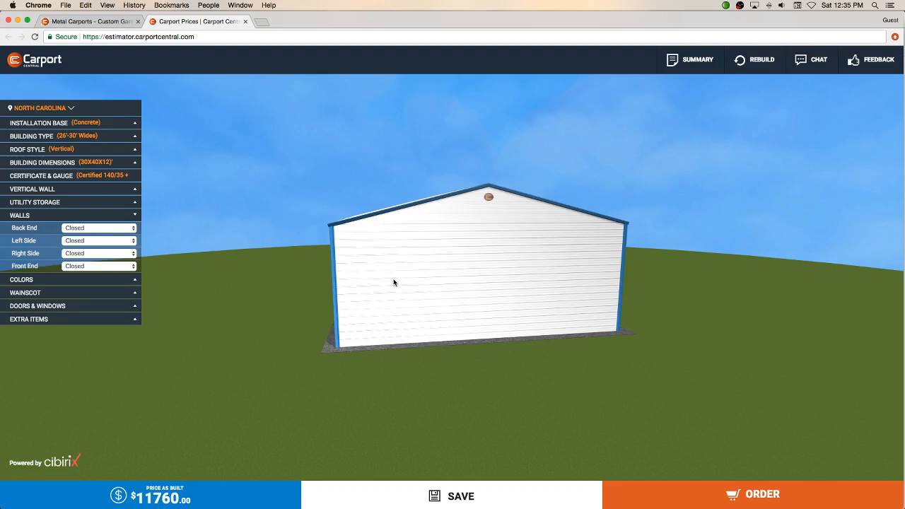
# Step: Enable the Vertical Wall option and inspect the panels on the side and front of the building
pyautogui.click(135, 190)
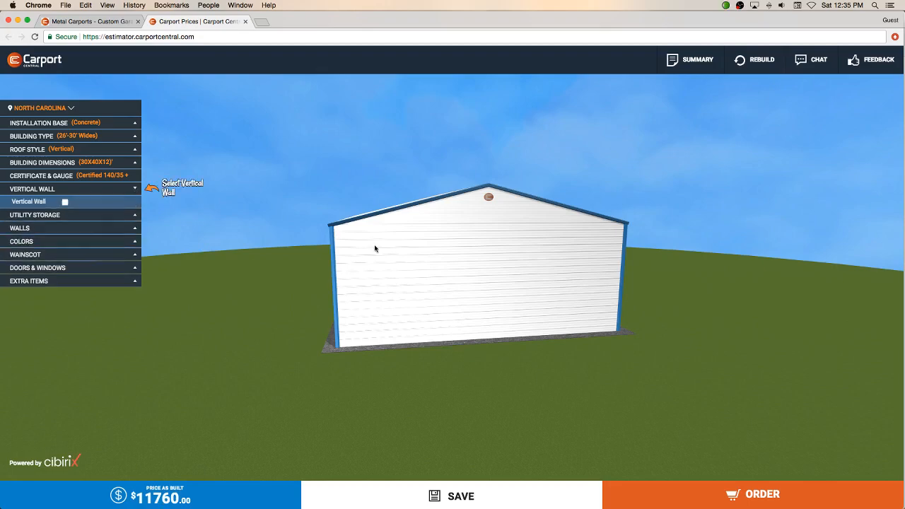
pyautogui.moveTo(374, 247); pyautogui.dragTo(438, 247)
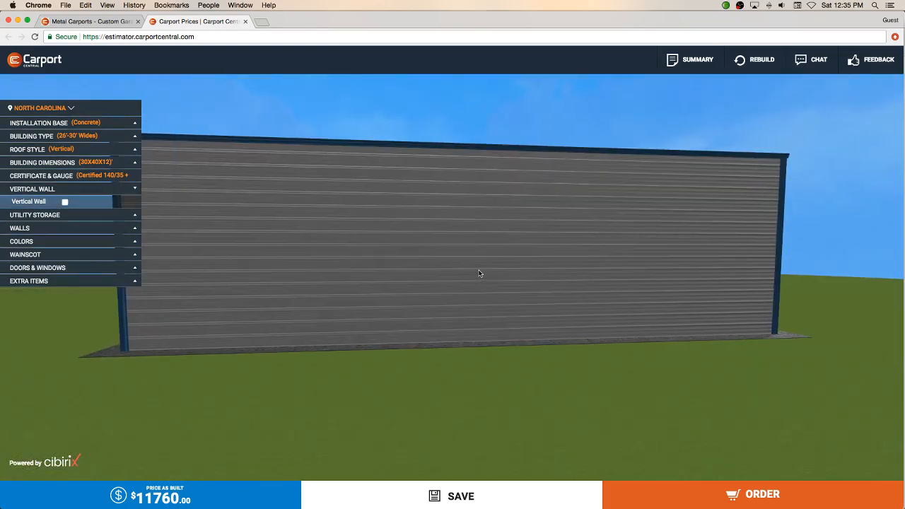
pyautogui.click(64, 203)
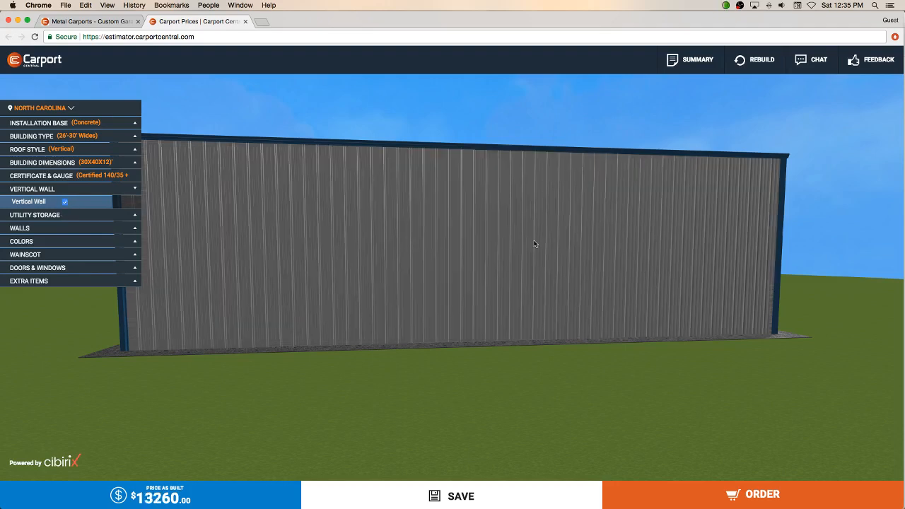
pyautogui.moveTo(512, 245); pyautogui.dragTo(459, 239)
pyautogui.scroll(5, 477, 244)
pyautogui.scroll(-10, 477, 240)
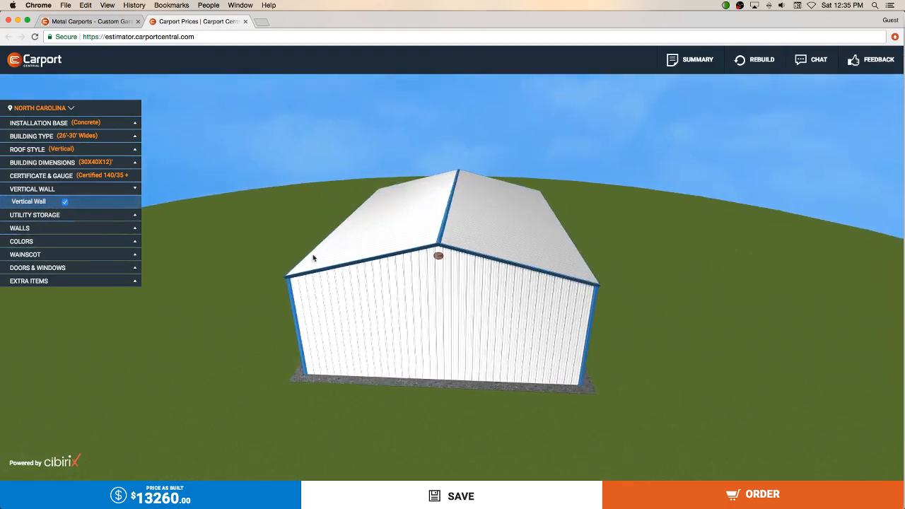
# Step: Set the building's roof color to Red and check the roof from above
pyautogui.click(127, 242)
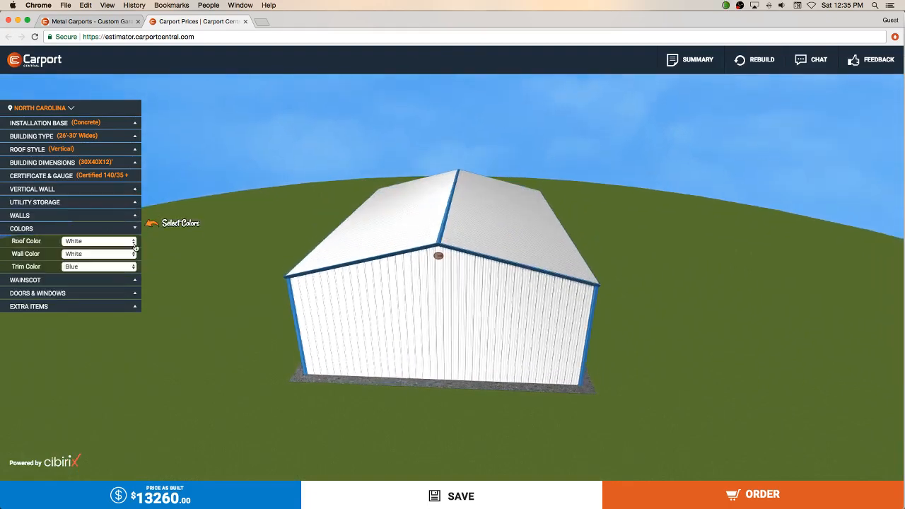
pyautogui.moveTo(341, 274); pyautogui.dragTo(385, 302)
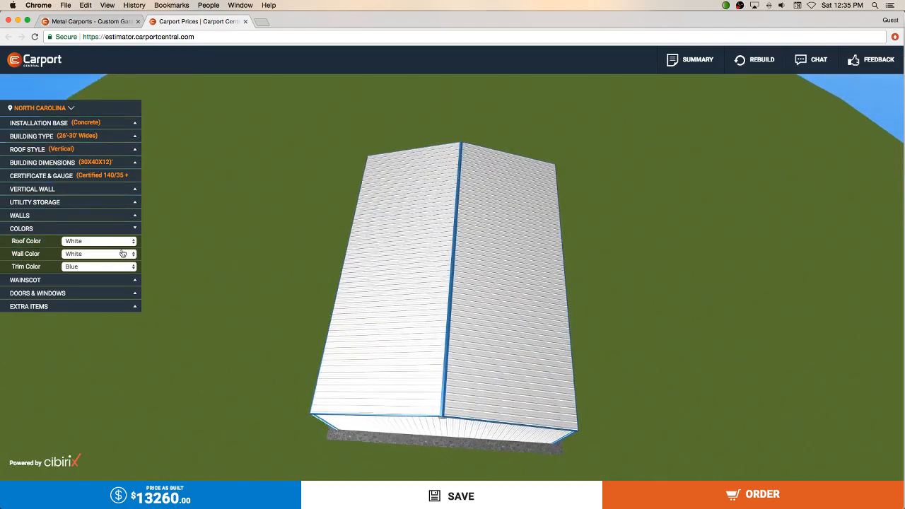
pyautogui.click(130, 243)
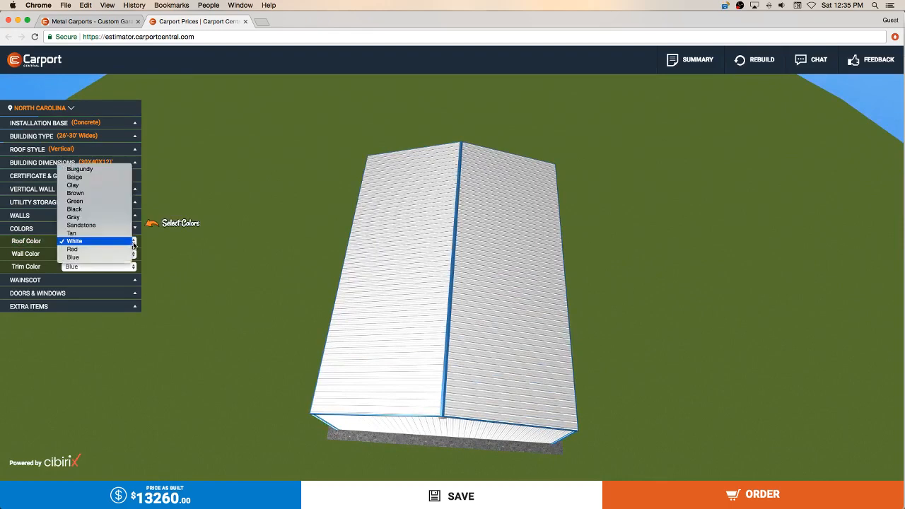
pyautogui.click(89, 250)
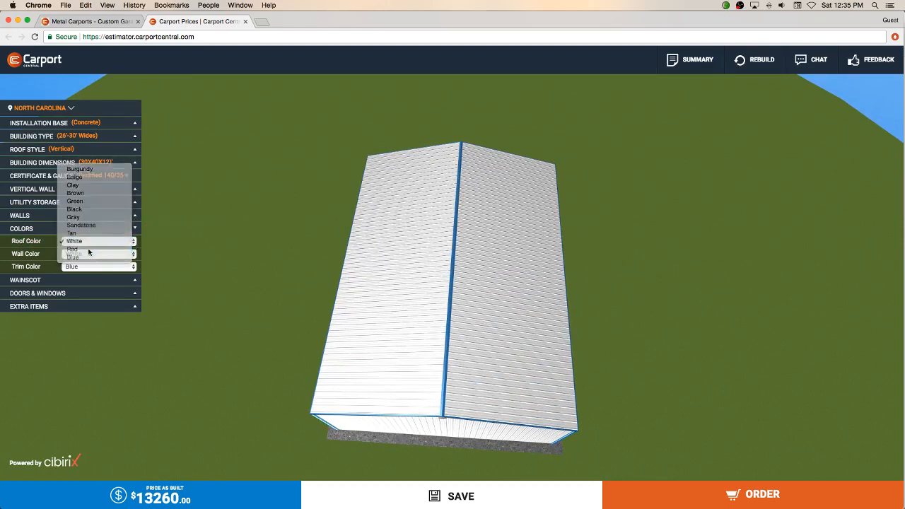
pyautogui.moveTo(418, 292); pyautogui.dragTo(416, 276)
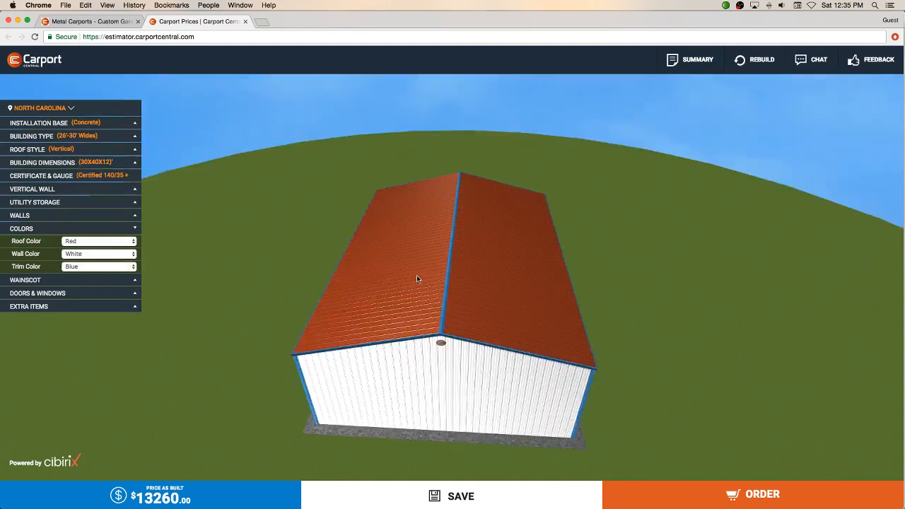
# Step: Set the wall color to Sandstone and the trim color to Black
pyautogui.click(134, 254)
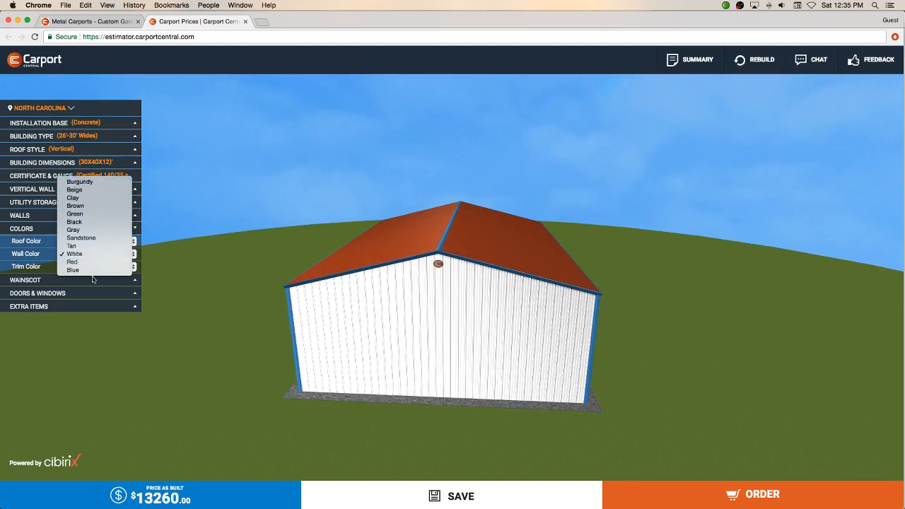
pyautogui.click(88, 239)
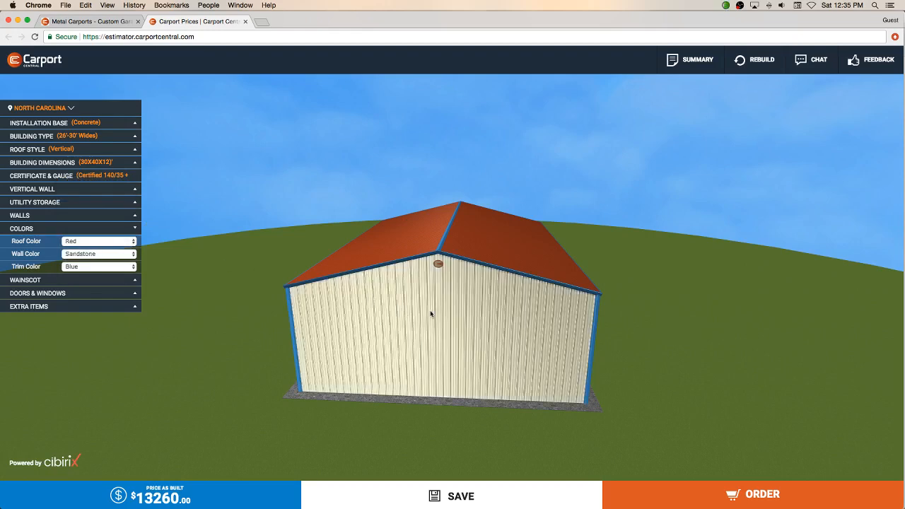
pyautogui.moveTo(430, 313)
pyautogui.mouseDown()
pyautogui.moveTo(505, 299)
pyautogui.moveTo(418, 305)
pyautogui.mouseUp()
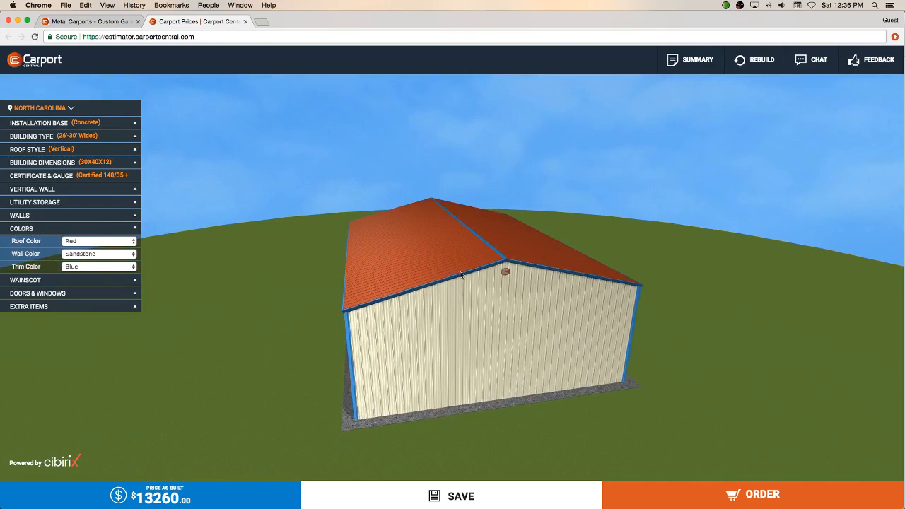
pyautogui.click(134, 268)
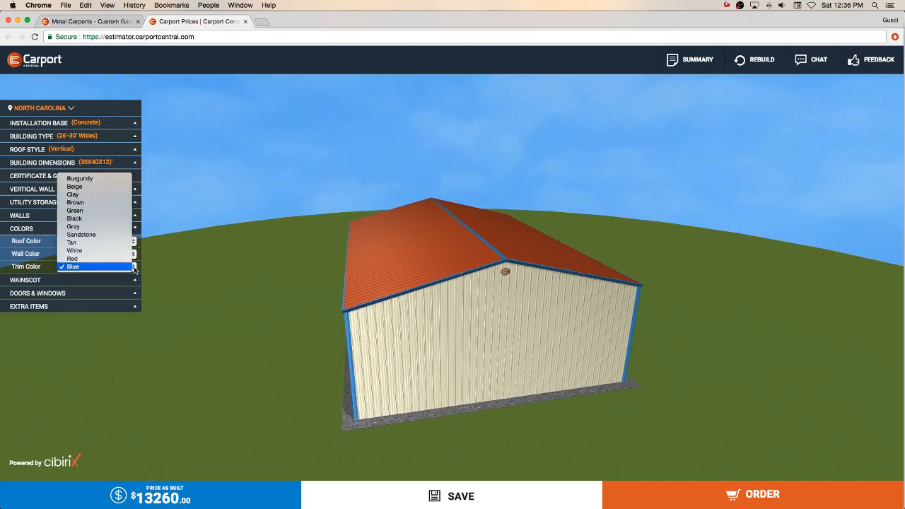
pyautogui.click(90, 219)
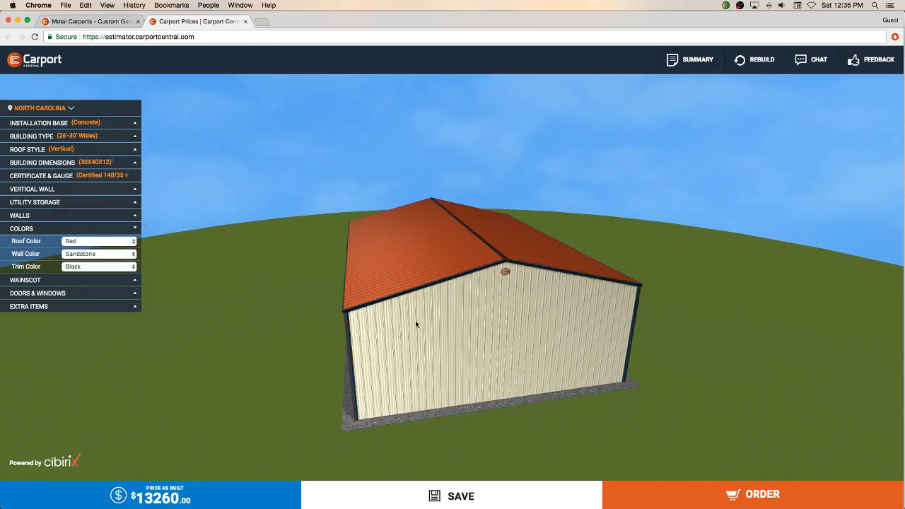
pyautogui.moveTo(416, 324); pyautogui.dragTo(406, 307)
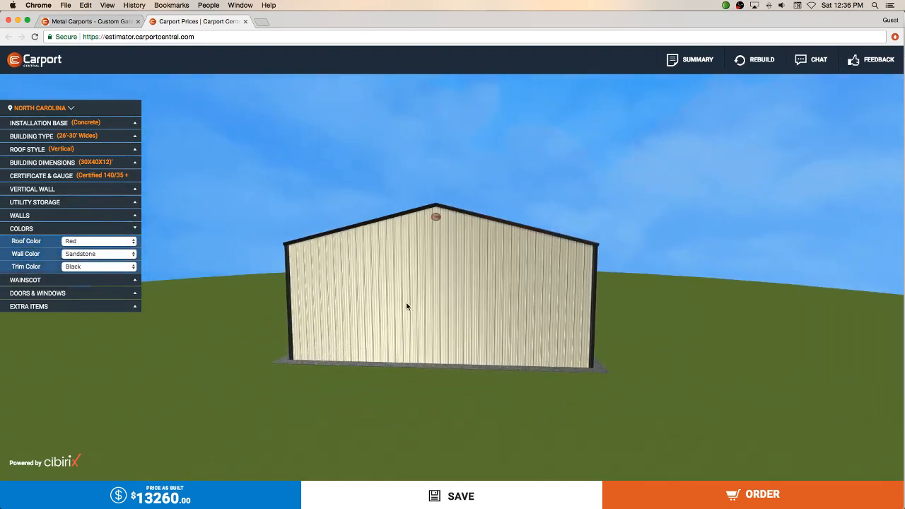
# Step: Add a wainscot to the building and set its color to Black
pyautogui.click(136, 282)
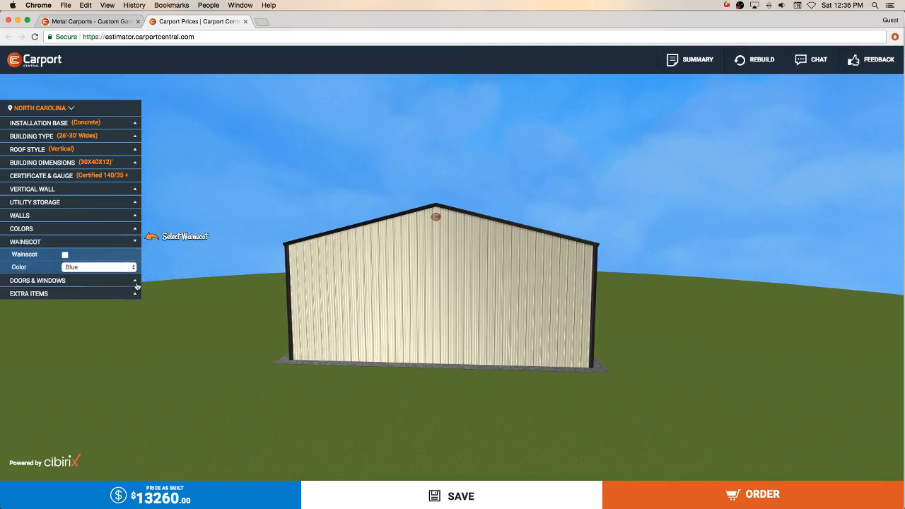
pyautogui.click(65, 256)
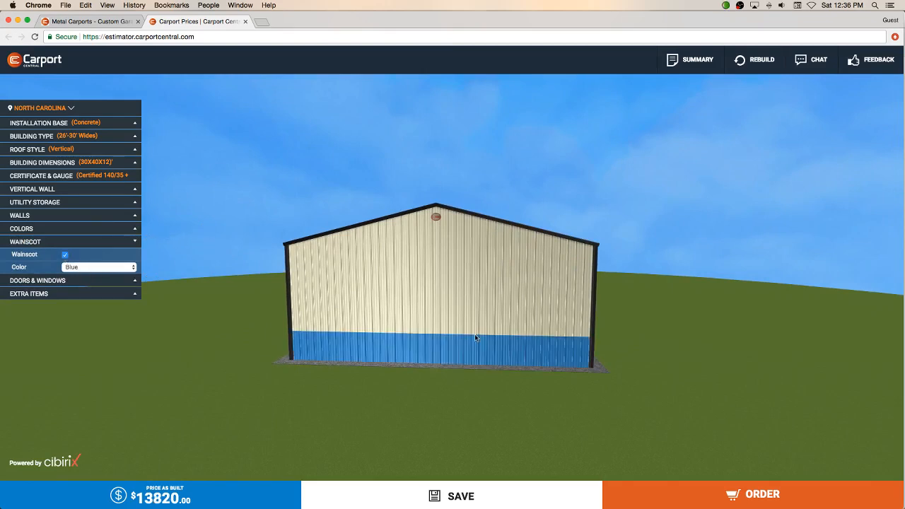
pyautogui.click(134, 269)
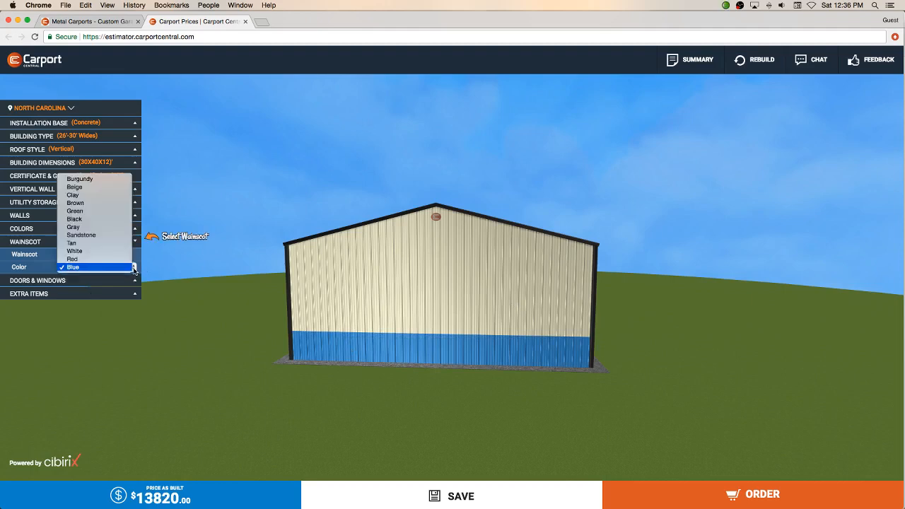
pyautogui.click(92, 219)
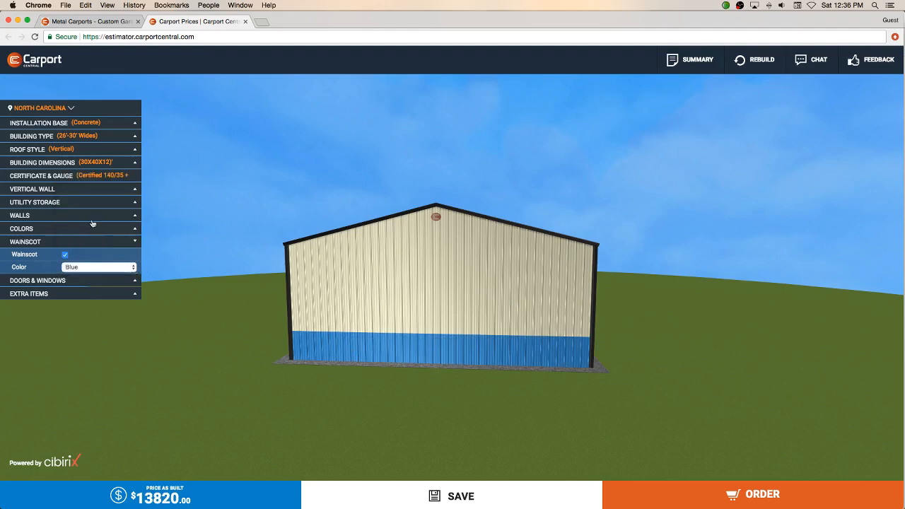
pyautogui.moveTo(410, 299); pyautogui.dragTo(674, 285)
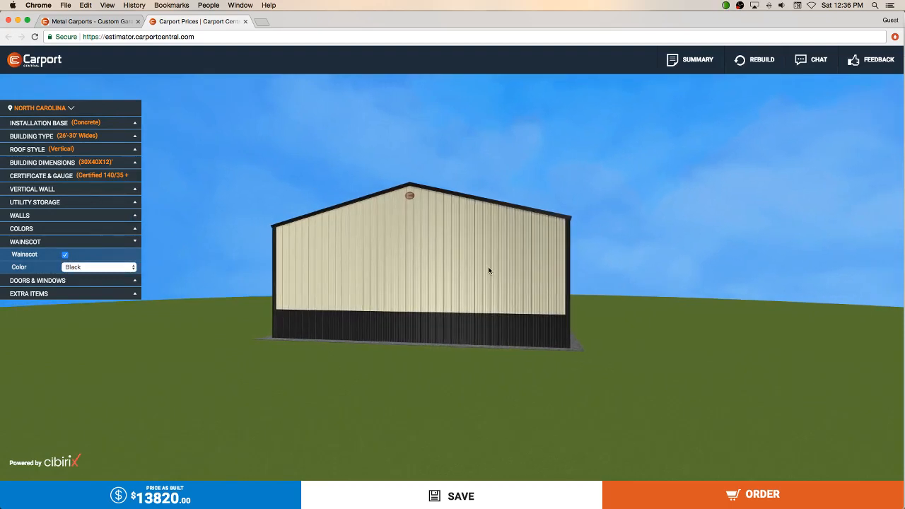
pyautogui.moveTo(488, 268); pyautogui.dragTo(465, 253)
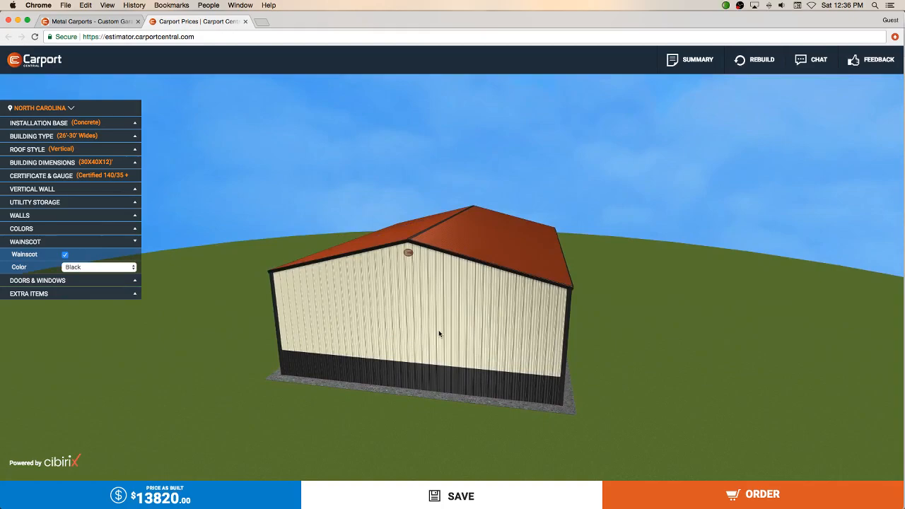
# Step: From inside the building, place a 10X10' garage door on the left half of the far end wall
pyautogui.scroll(10, 439, 334)
pyautogui.scroll(3, 439, 333)
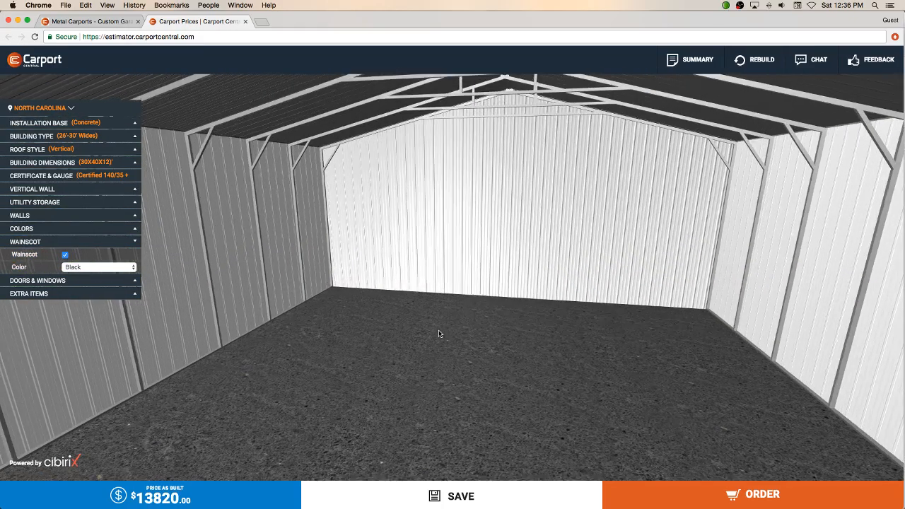
pyautogui.moveTo(500, 328); pyautogui.dragTo(374, 283)
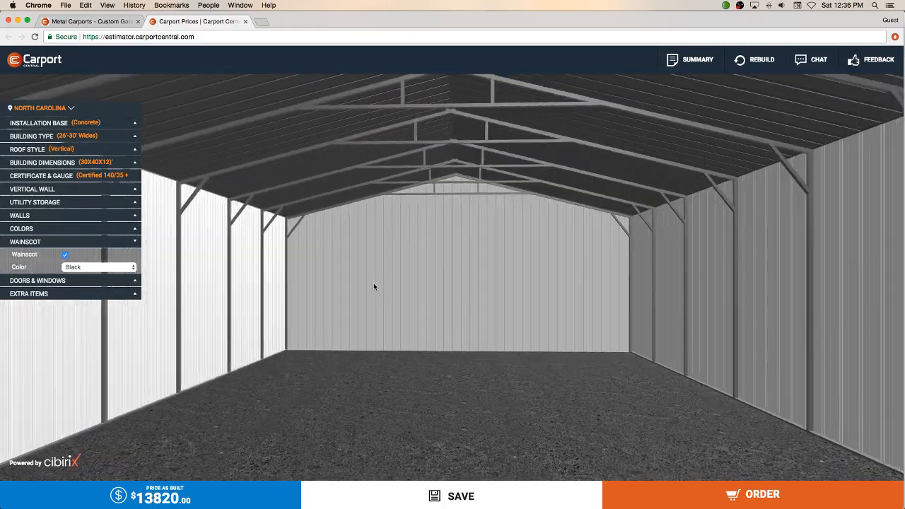
pyautogui.click(131, 281)
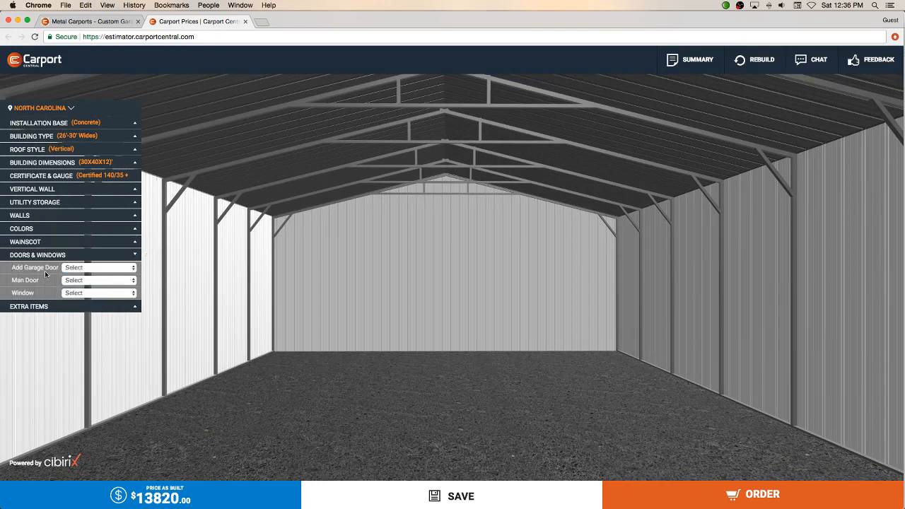
pyautogui.click(131, 273)
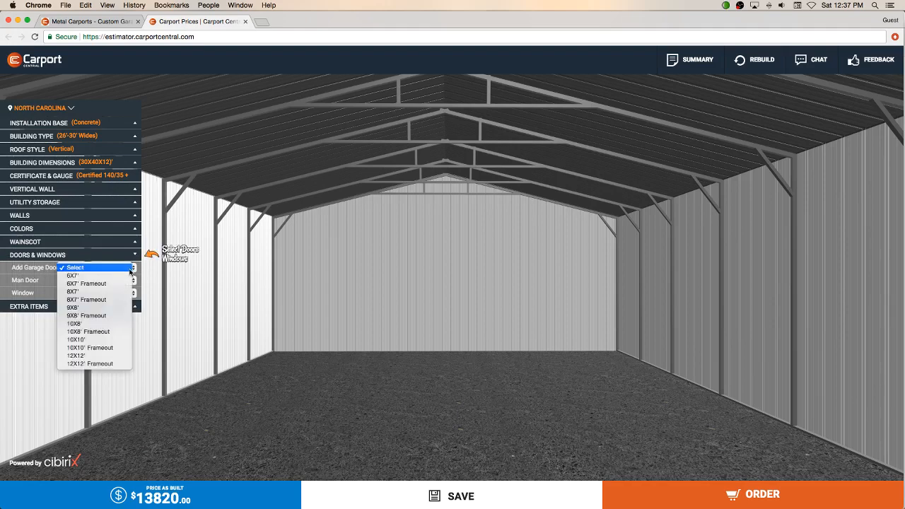
pyautogui.click(86, 342)
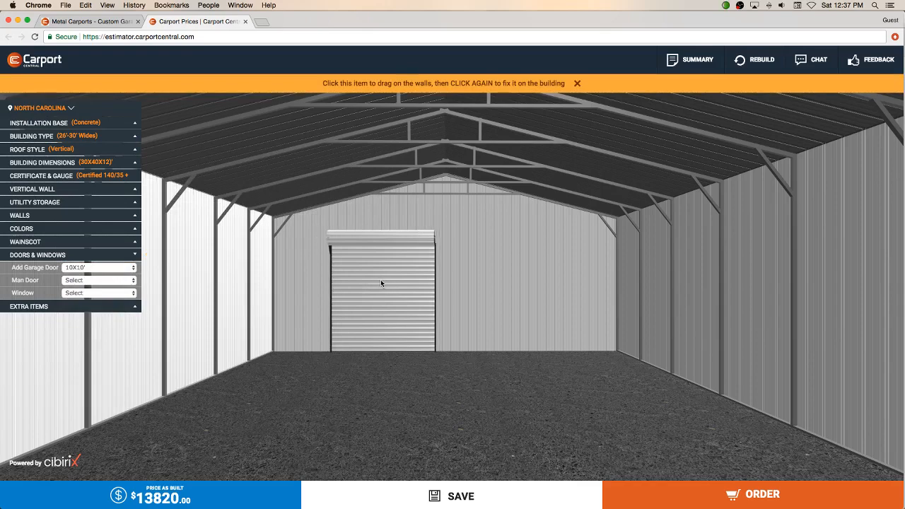
pyautogui.click(374, 281)
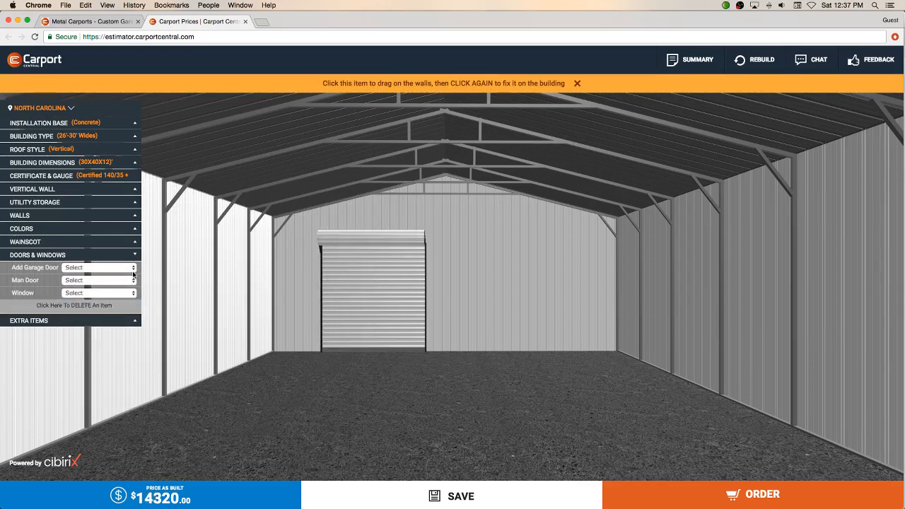
# Step: Place a 9X8' garage door on the right half of the end wall and a 36X80" man door between the two garage doors
pyautogui.click(132, 272)
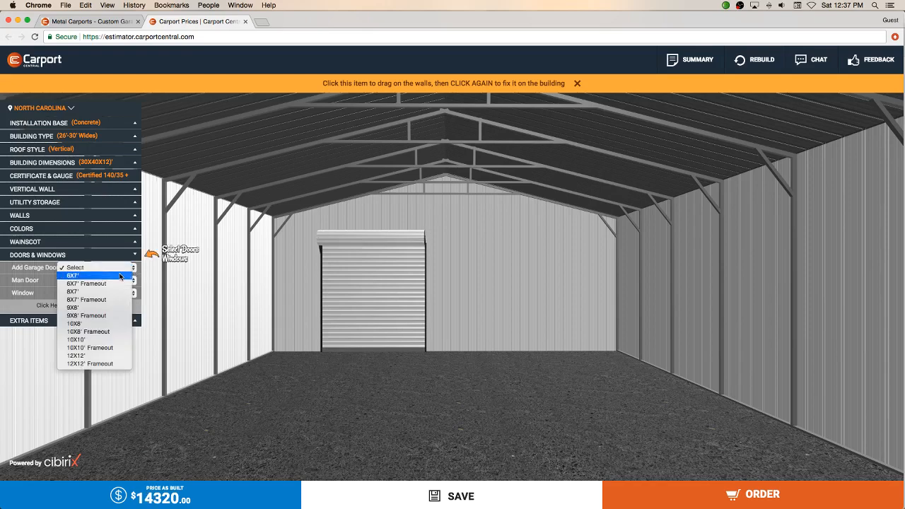
pyautogui.click(78, 308)
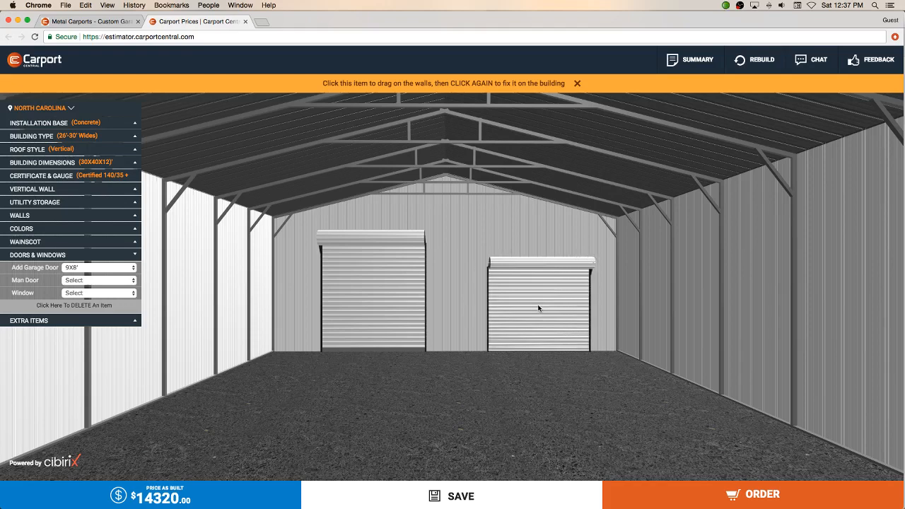
pyautogui.click(538, 308)
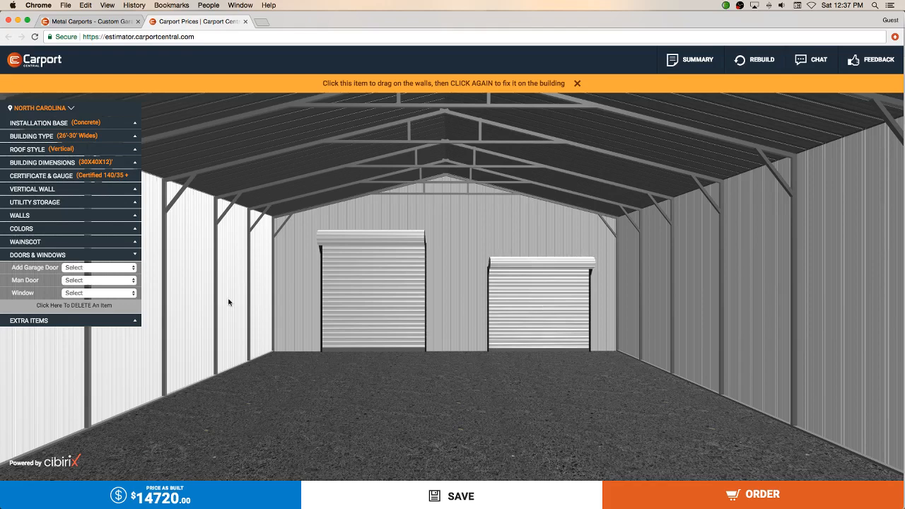
pyautogui.click(135, 281)
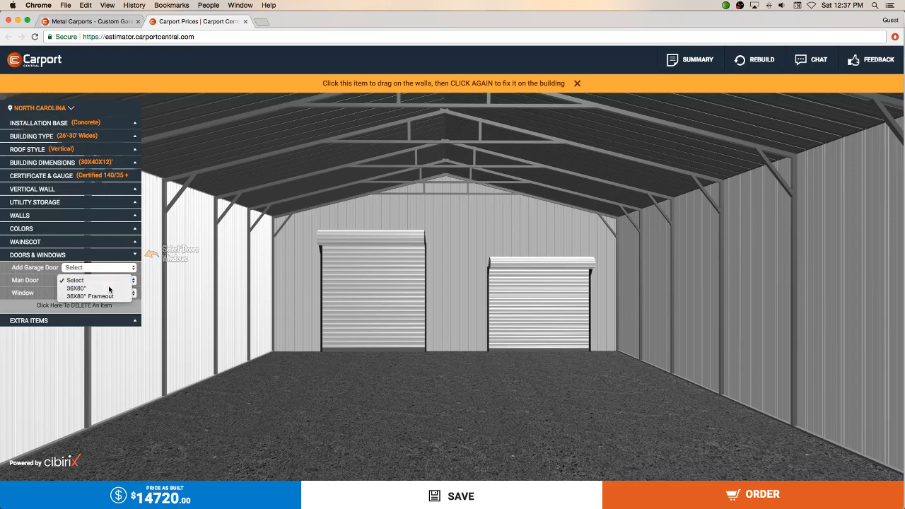
pyautogui.click(109, 288)
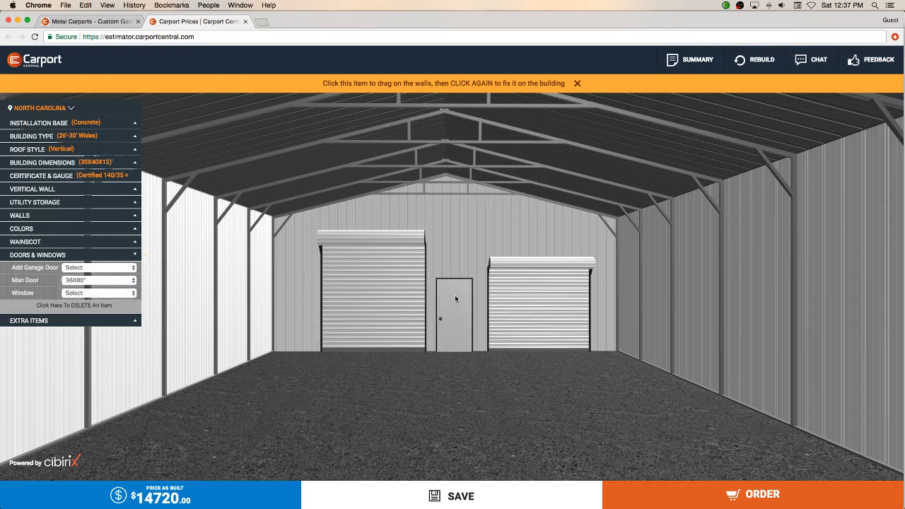
pyautogui.click(456, 295)
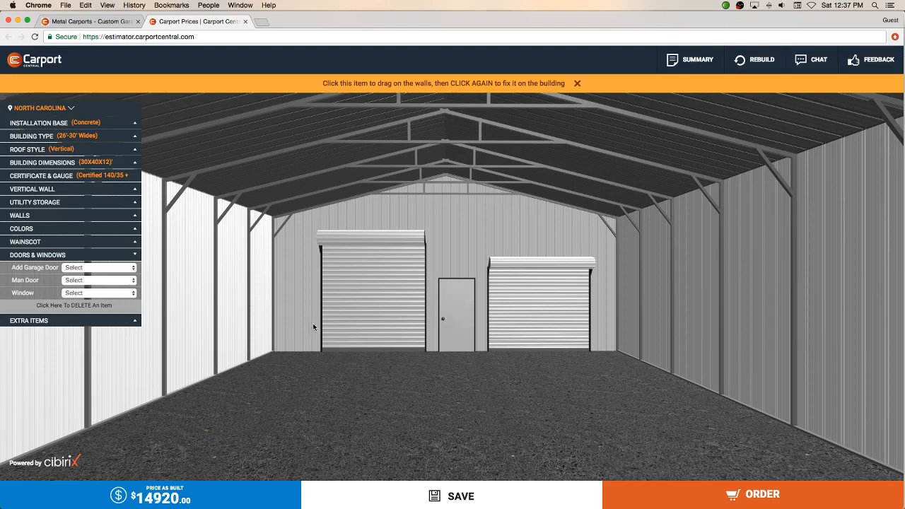
# Step: Place a 36X80" man door frameout on the left side wall, midway along its length
pyautogui.moveTo(471, 358); pyautogui.dragTo(707, 355)
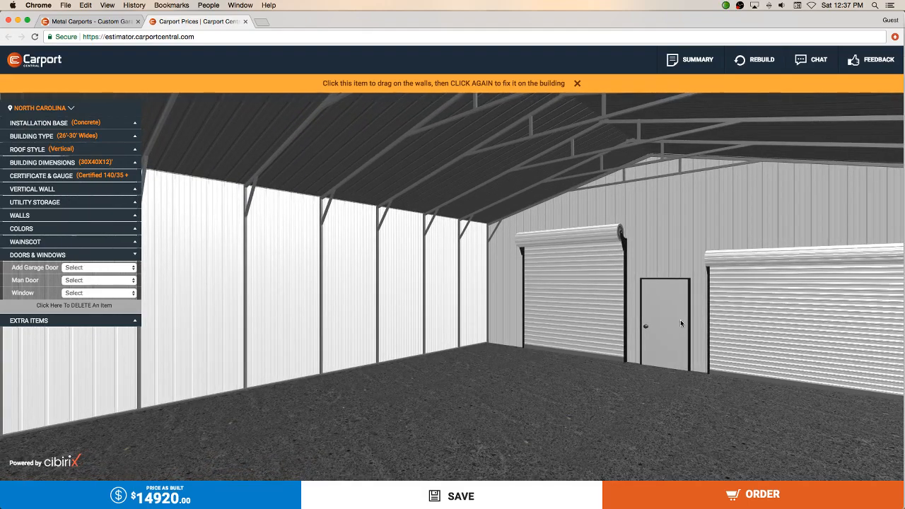
pyautogui.click(131, 280)
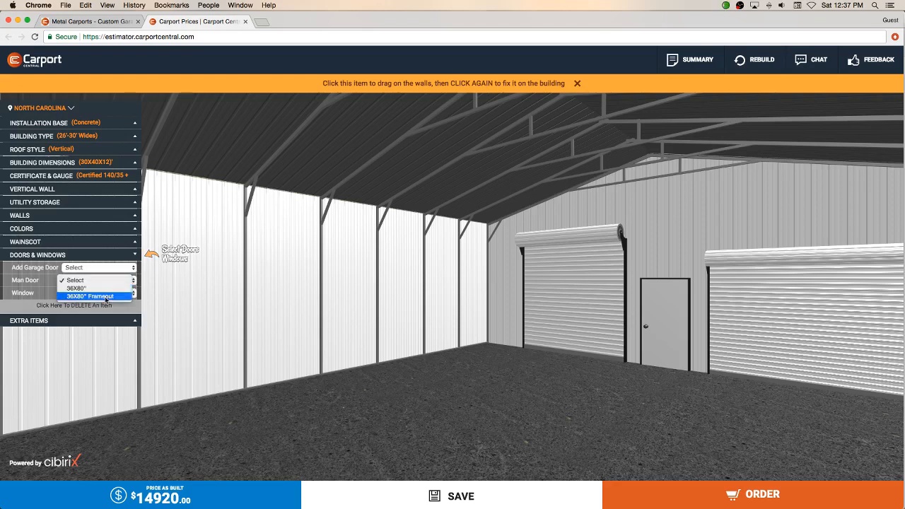
pyautogui.click(99, 295)
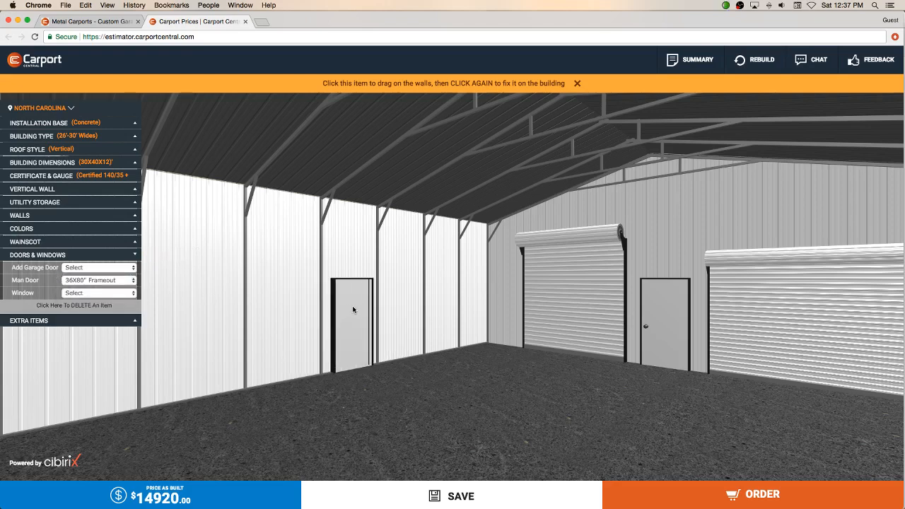
pyautogui.click(352, 310)
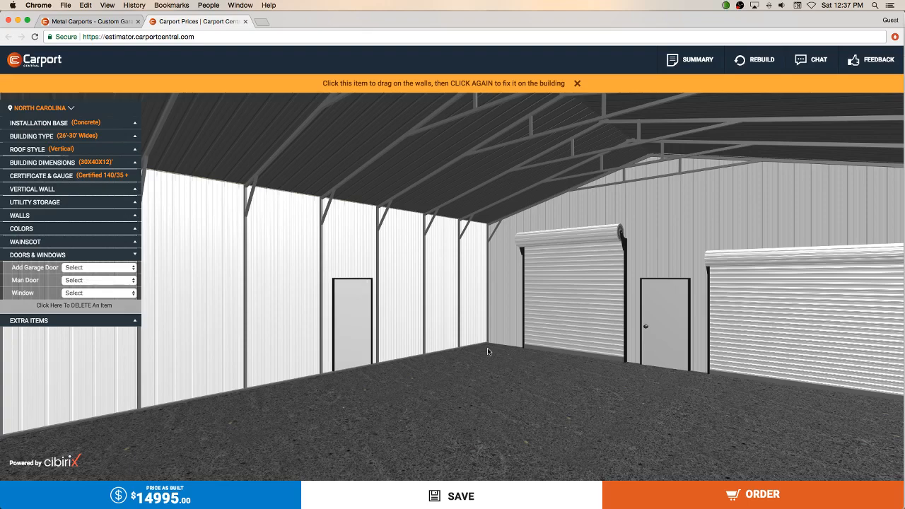
# Step: Place a 24X36" window high on the right side wall
pyautogui.moveTo(488, 351); pyautogui.dragTo(557, 344)
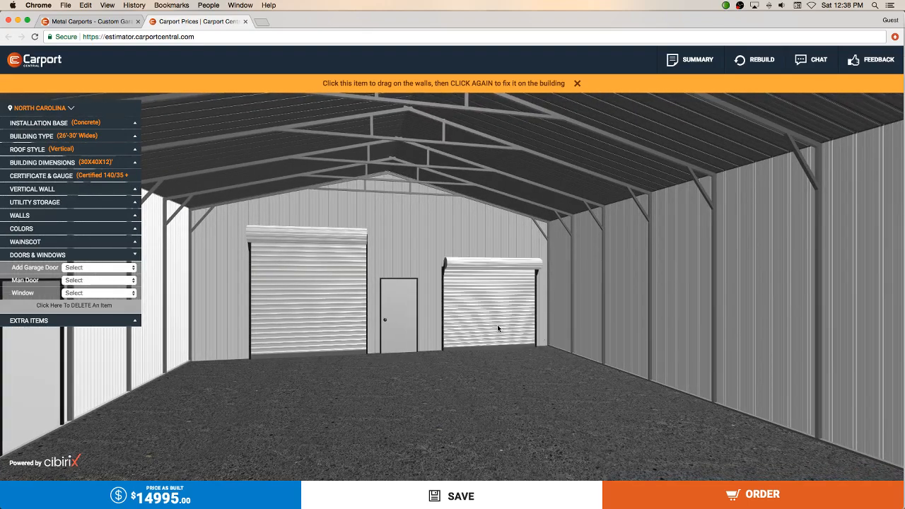
pyautogui.moveTo(640, 351); pyautogui.dragTo(711, 343)
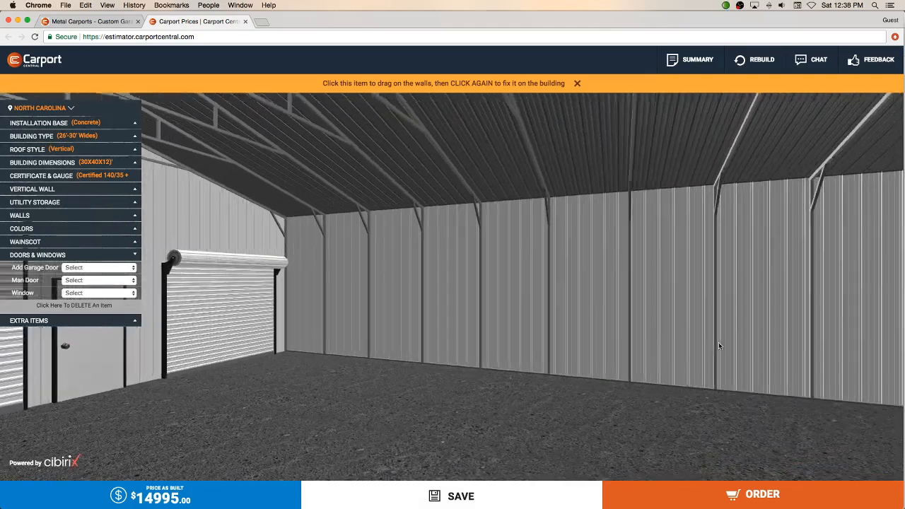
pyautogui.click(134, 294)
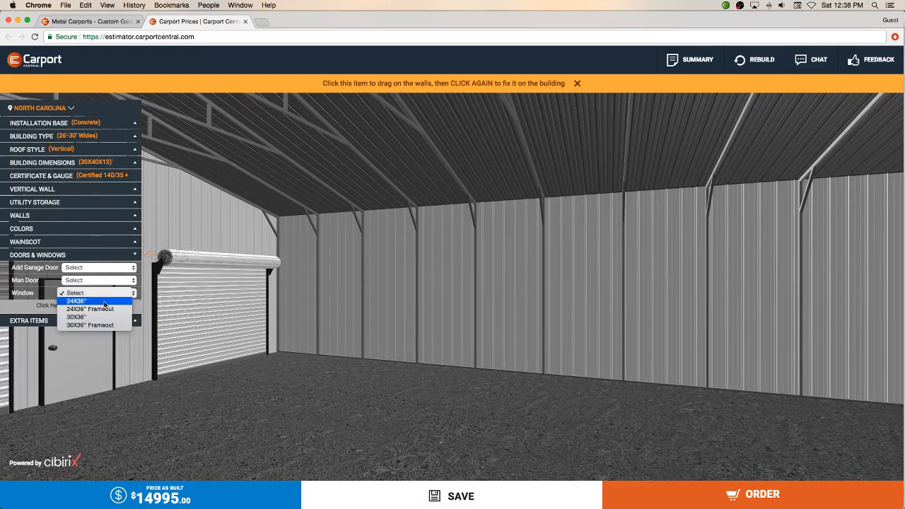
pyautogui.click(104, 302)
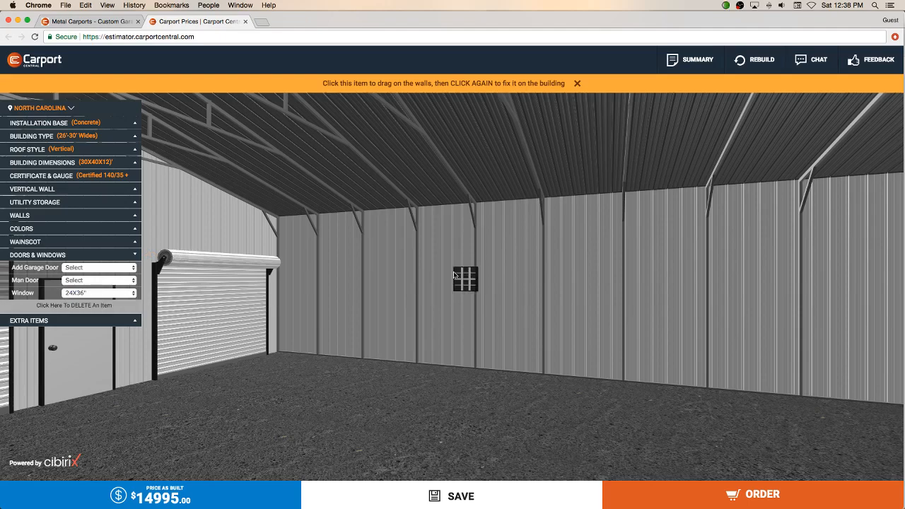
pyautogui.click(448, 261)
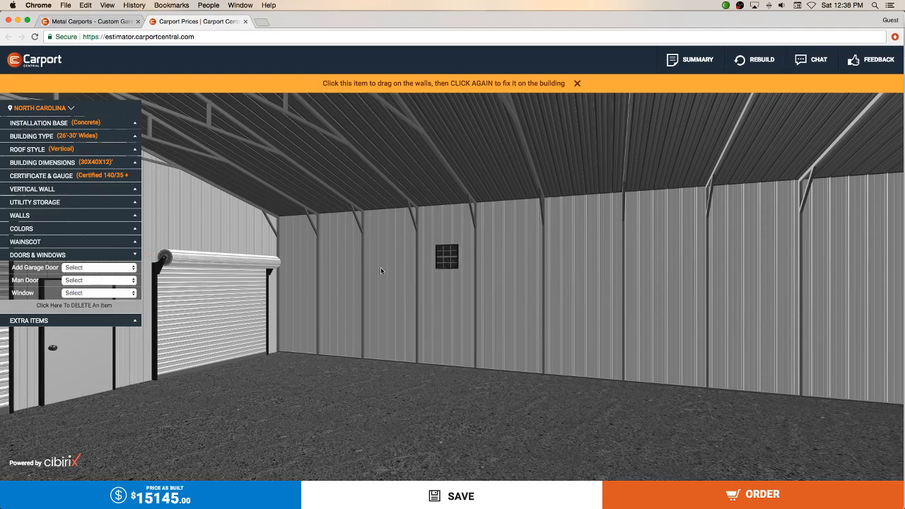
# Step: Place a 24X36" window on the end wall, directly above the man door between the garage doors
pyautogui.moveTo(255, 269); pyautogui.dragTo(326, 241)
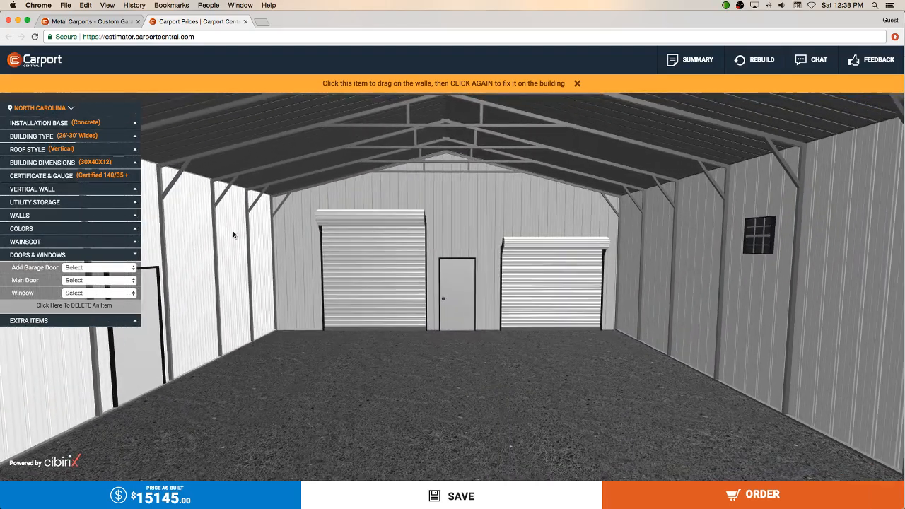
pyautogui.click(129, 293)
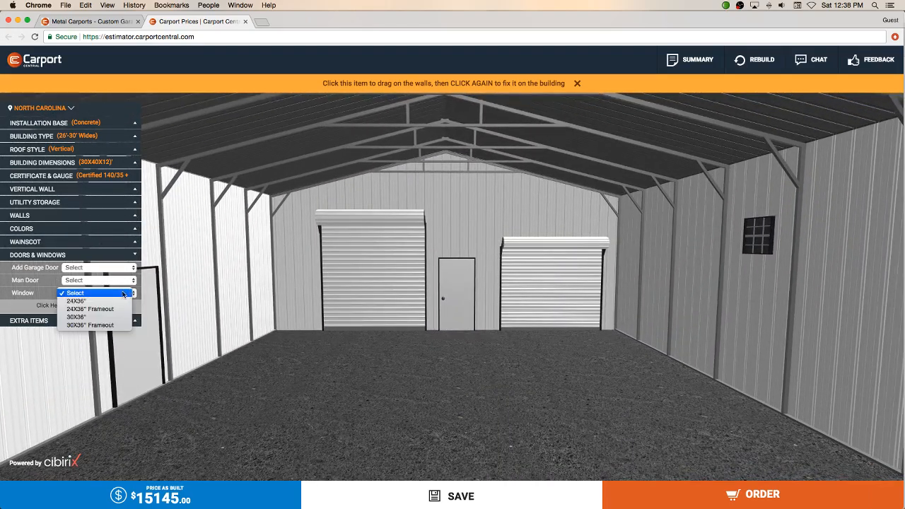
pyautogui.click(78, 301)
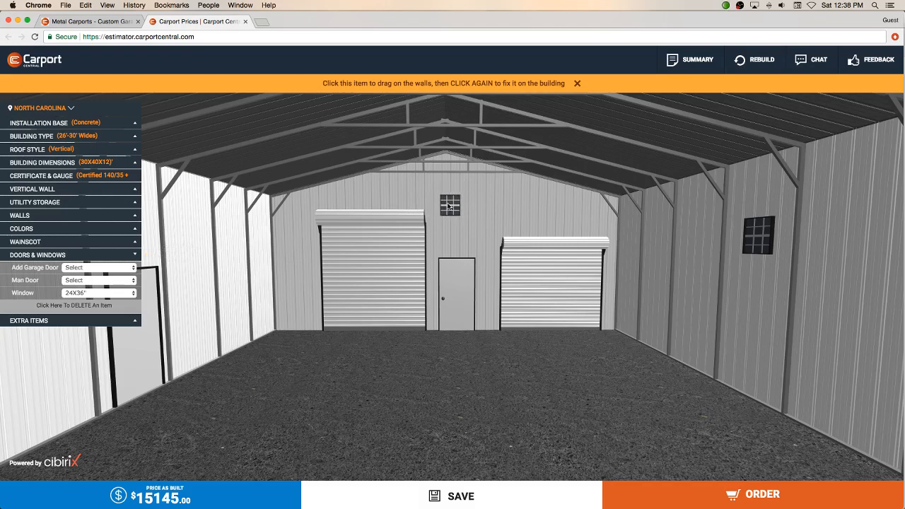
pyautogui.click(448, 205)
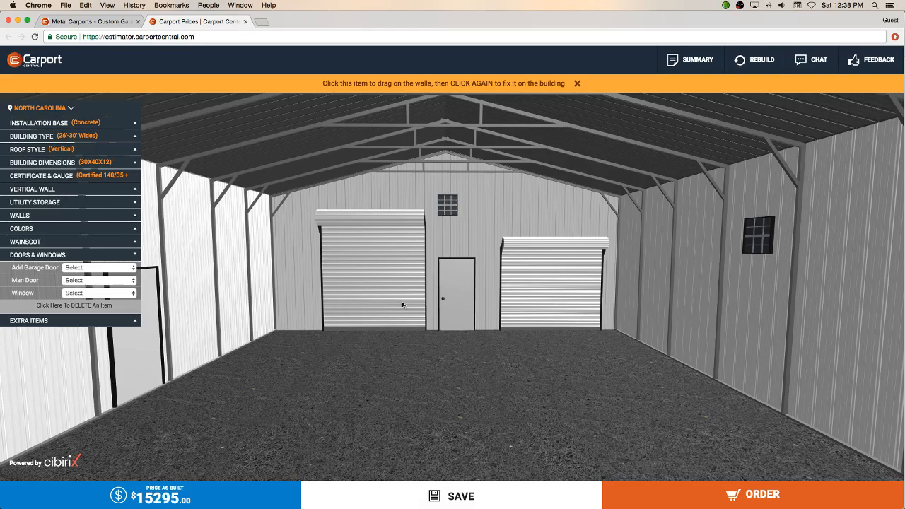
# Step: Place a 10X8' garage door near the middle of the blank opposite end wall
pyautogui.moveTo(389, 358); pyautogui.dragTo(503, 347)
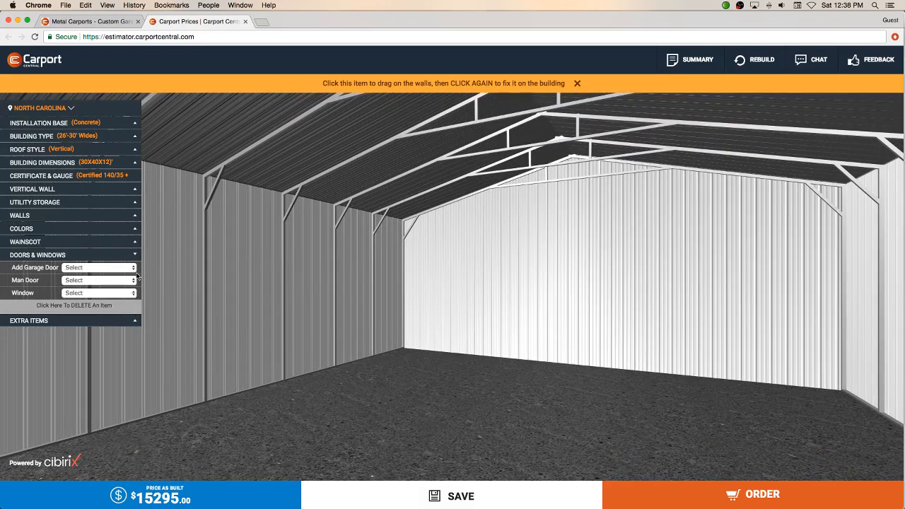
pyautogui.click(134, 269)
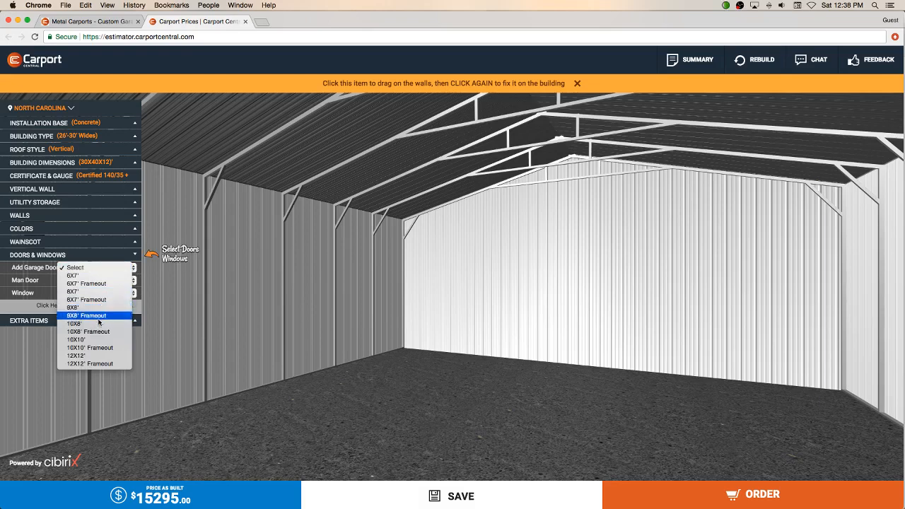
pyautogui.click(99, 323)
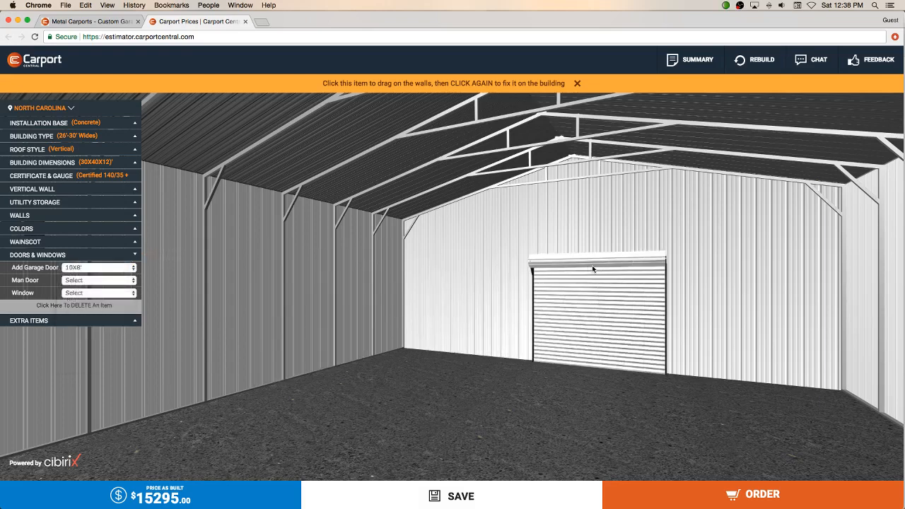
pyautogui.click(588, 265)
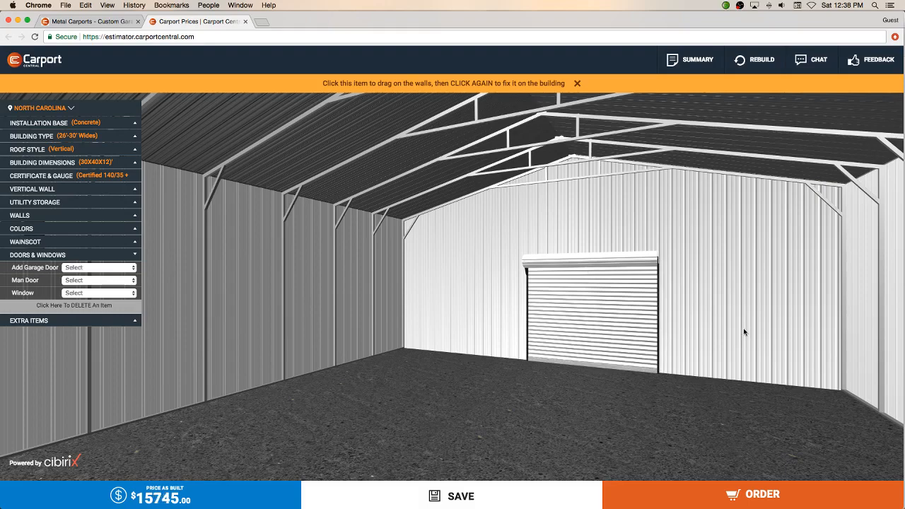
# Step: Place a 36X80" man door on the side wall that holds the 24X36" window, to the right of that window
pyautogui.moveTo(743, 330); pyautogui.dragTo(685, 330)
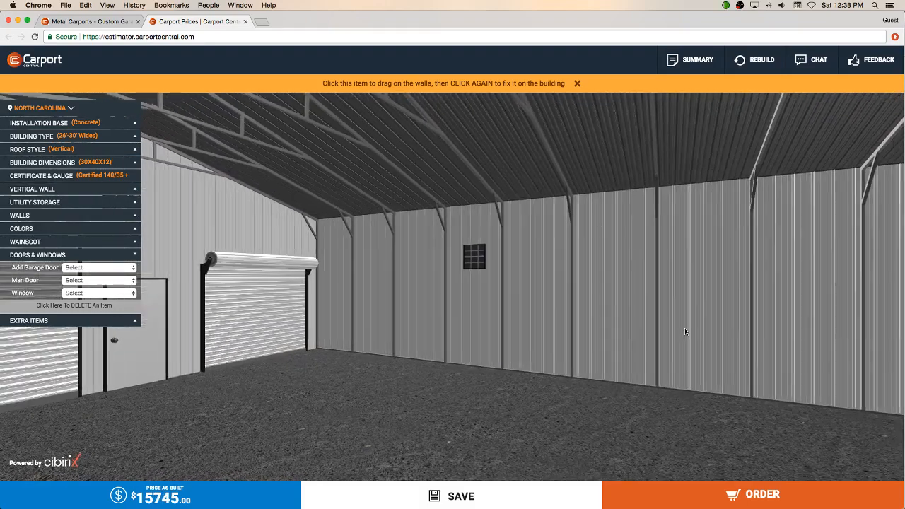
pyautogui.click(132, 282)
pyautogui.click(106, 289)
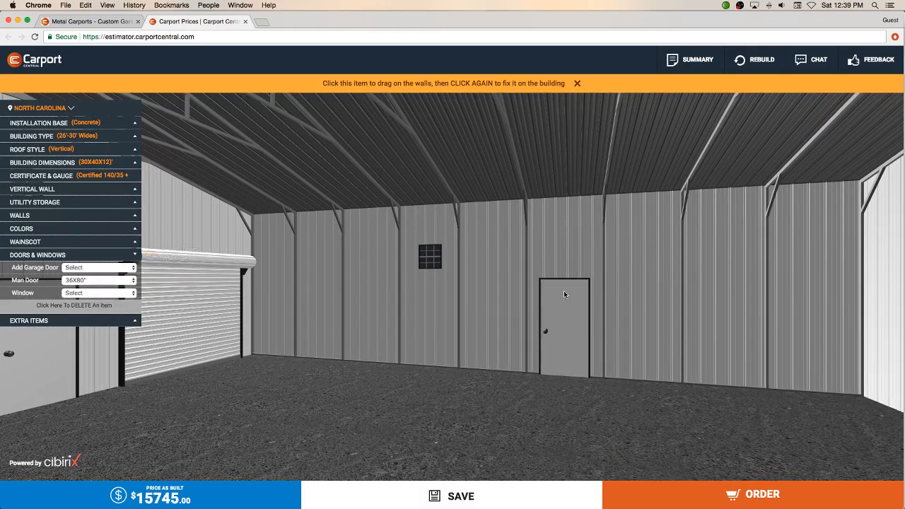
pyautogui.click(563, 291)
# Step: Place a 30X36" window above the side-wall man door and a 30X36" window frameout farther right along the same wall
pyautogui.click(133, 293)
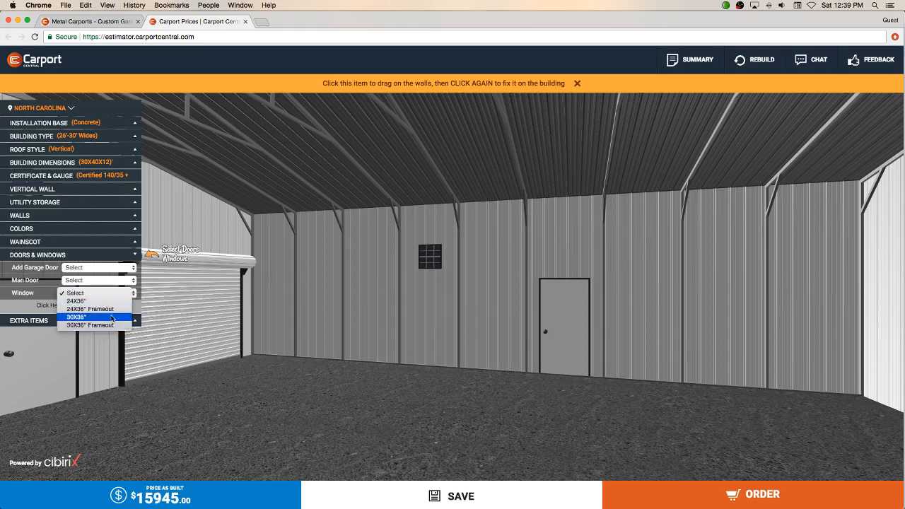
pyautogui.click(112, 317)
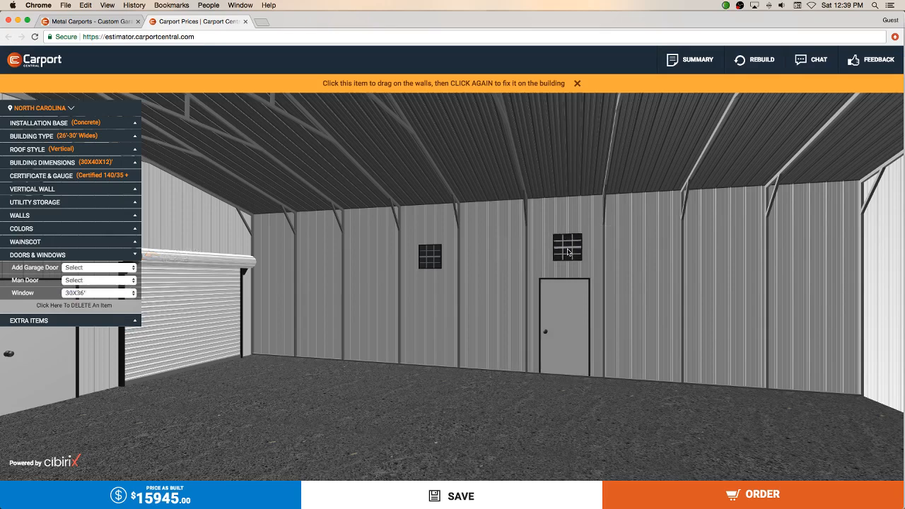
pyautogui.click(567, 252)
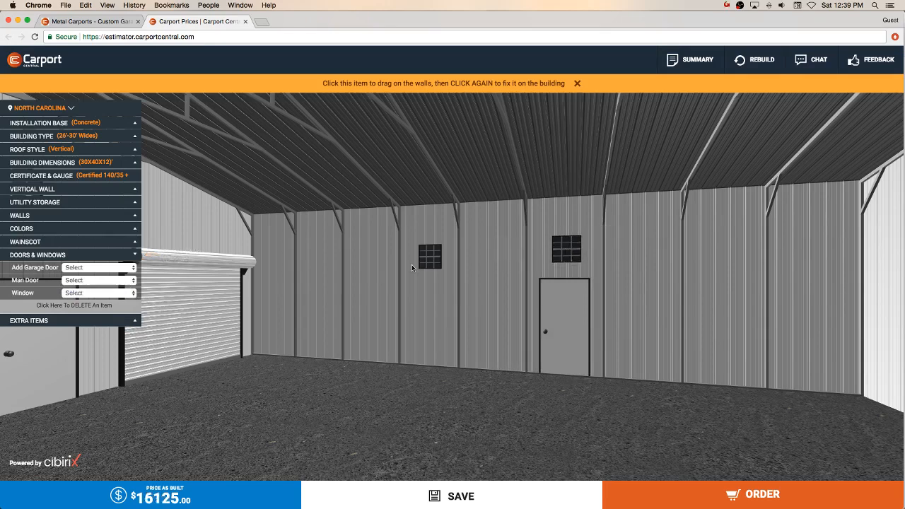
pyautogui.click(135, 293)
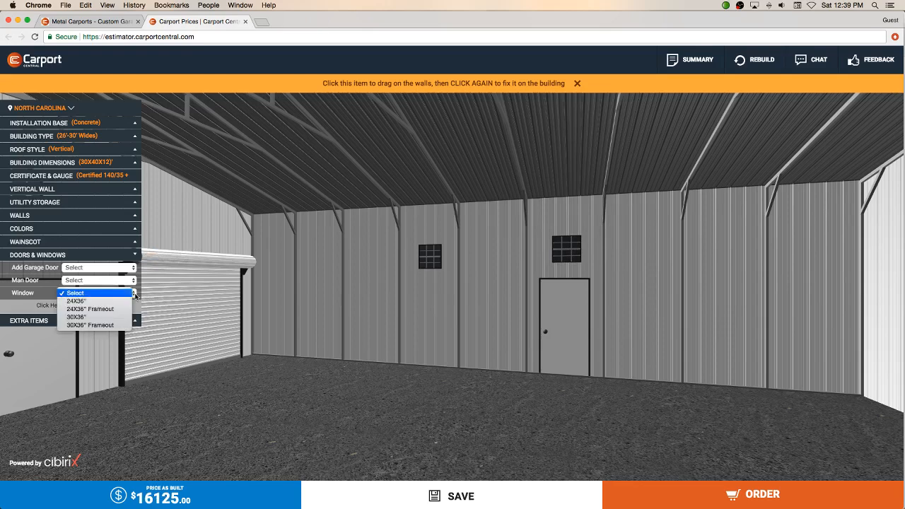
pyautogui.click(90, 324)
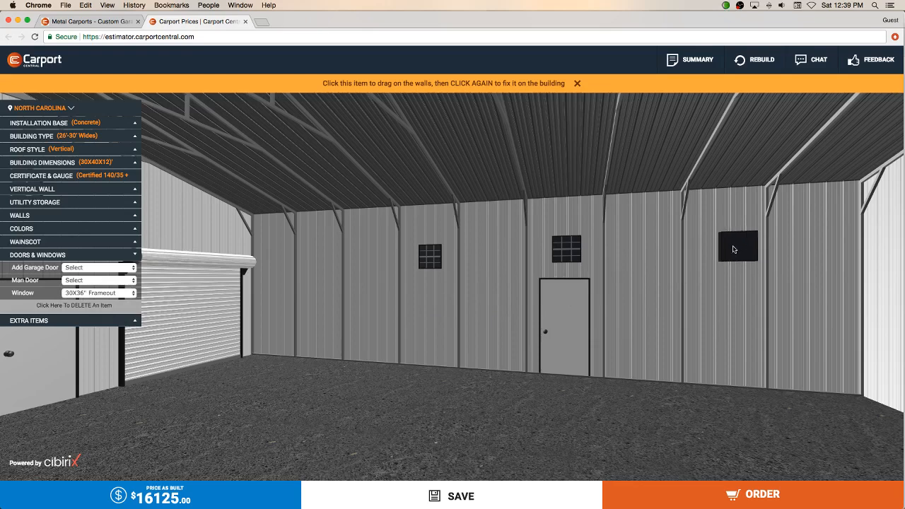
pyautogui.click(723, 248)
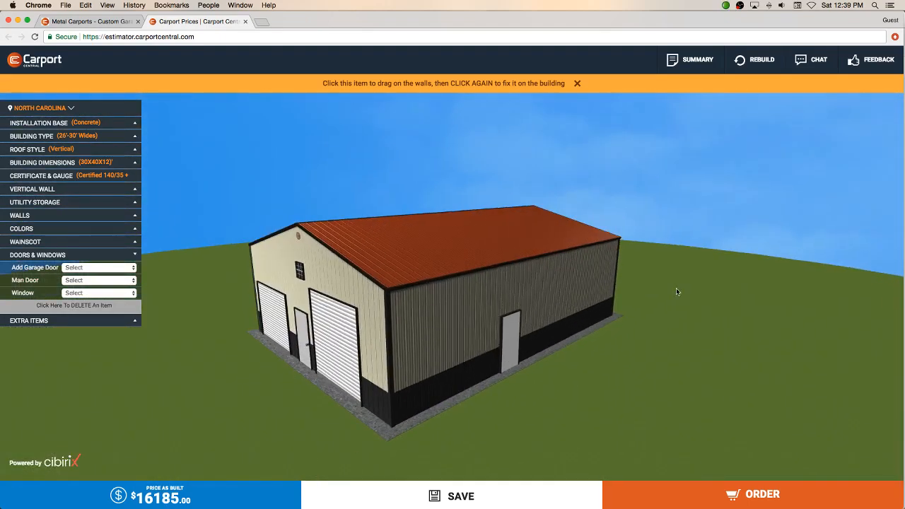
# Step: Shift the man door frameout on the side wall slightly toward the end wall with the two garage doors
pyautogui.click(515, 334)
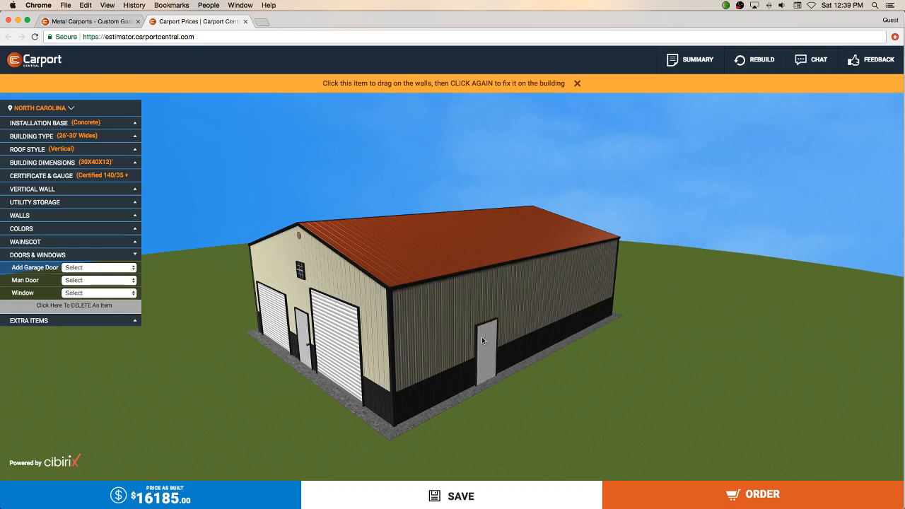
pyautogui.click(483, 337)
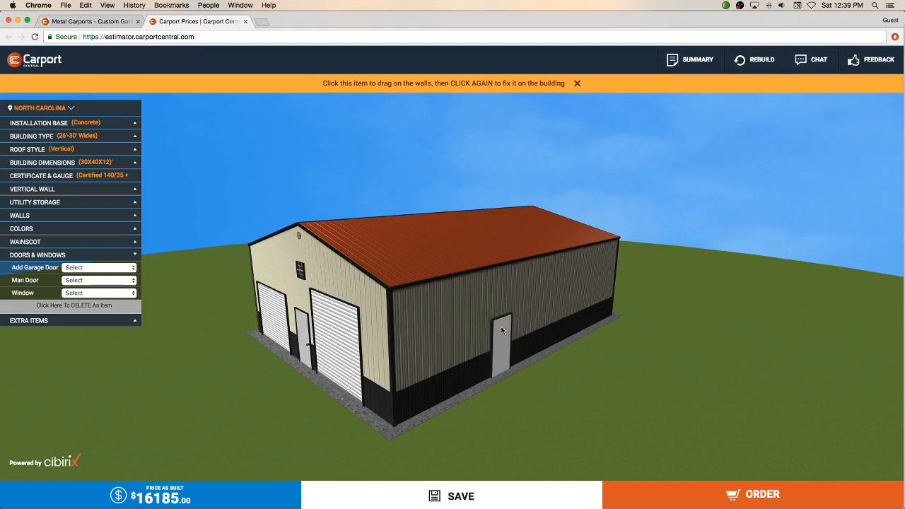
# Step: Slide the 10X10' garage door on the front end wall away from the man door, toward the building's right corner
pyautogui.moveTo(460, 335); pyautogui.dragTo(483, 330)
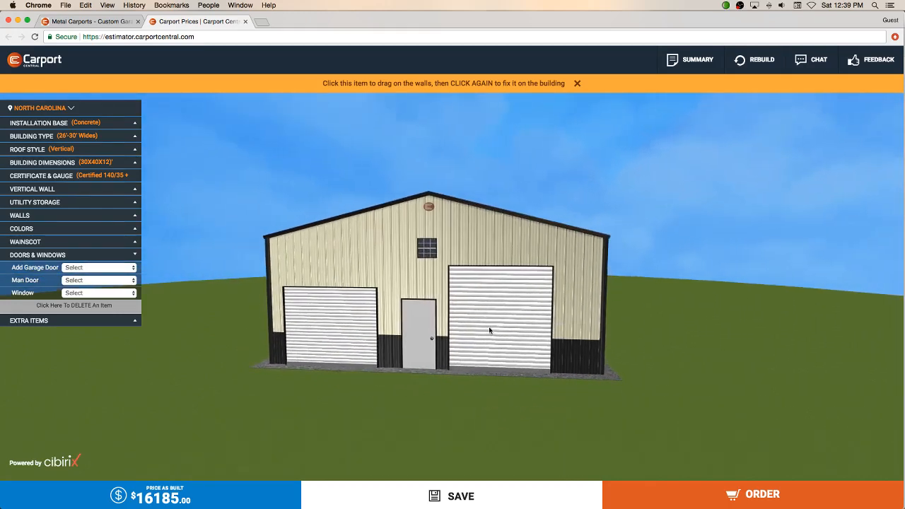
pyautogui.click(488, 330)
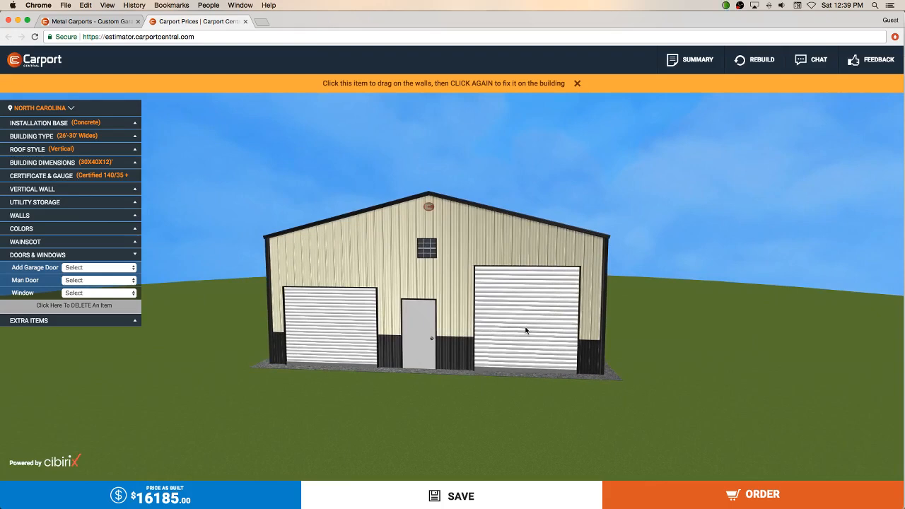
pyautogui.click(528, 328)
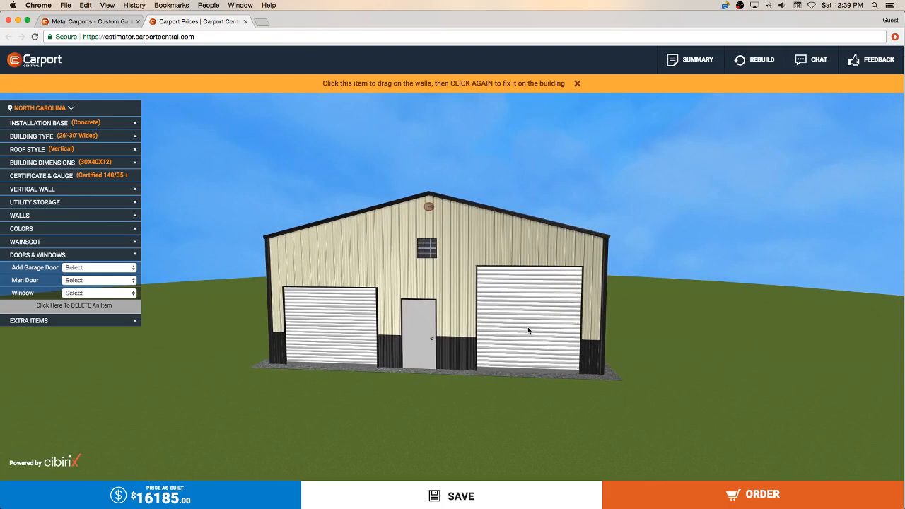
# Step: Nudge the 9X8' garage door slightly toward the man door and center the man door beneath the window
pyautogui.click(340, 319)
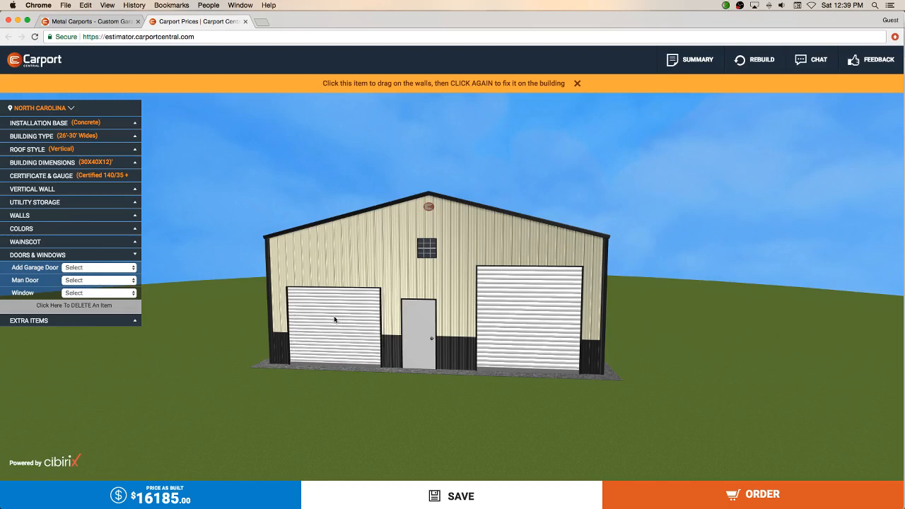
pyautogui.click(427, 330)
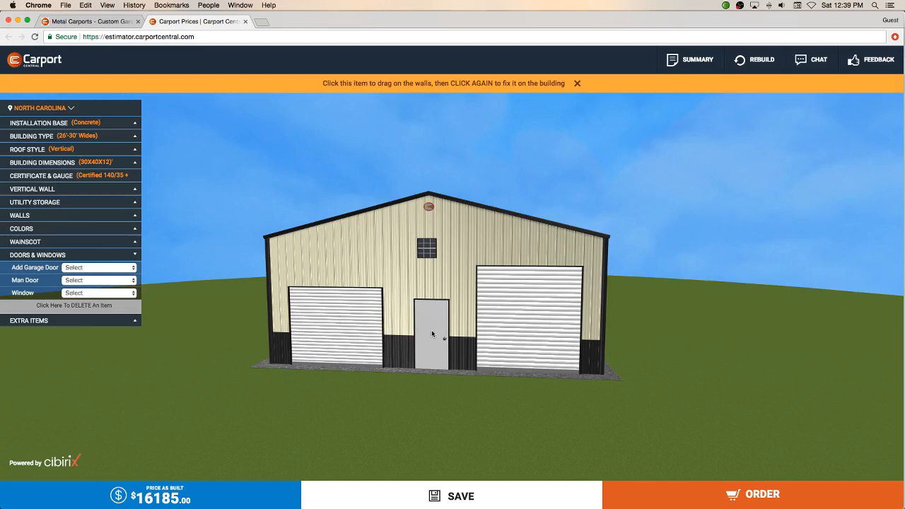
pyautogui.click(430, 331)
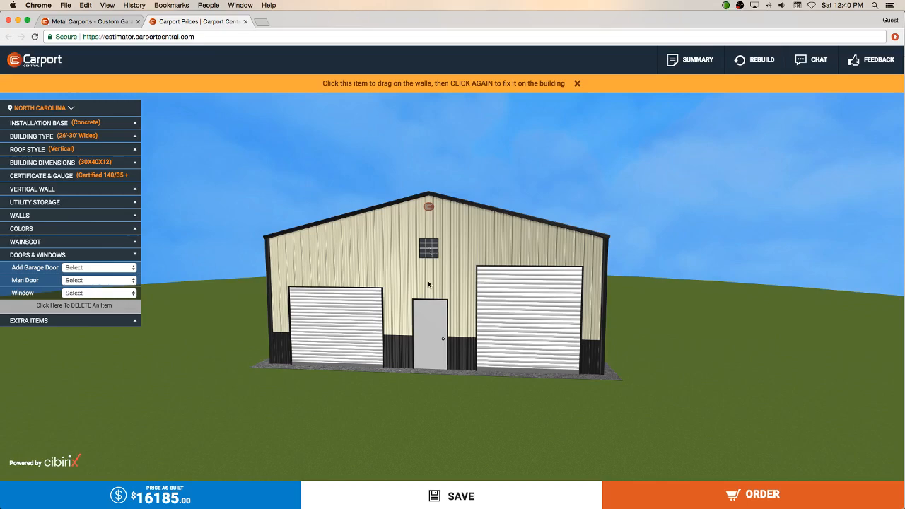
# Step: Move the 10X8' garage door on the back end wall from the middle toward the left corner
pyautogui.scroll(10, 428, 285)
pyautogui.scroll(-10, 428, 284)
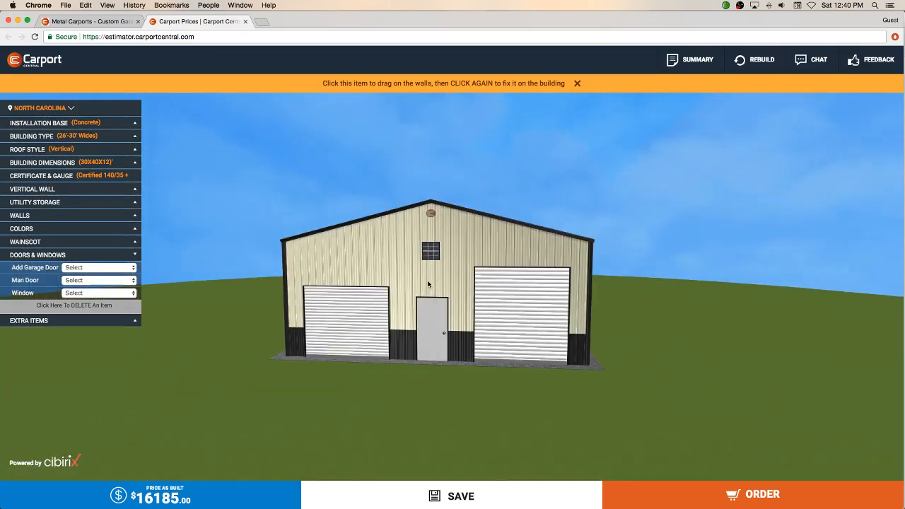
pyautogui.moveTo(428, 284); pyautogui.dragTo(501, 321)
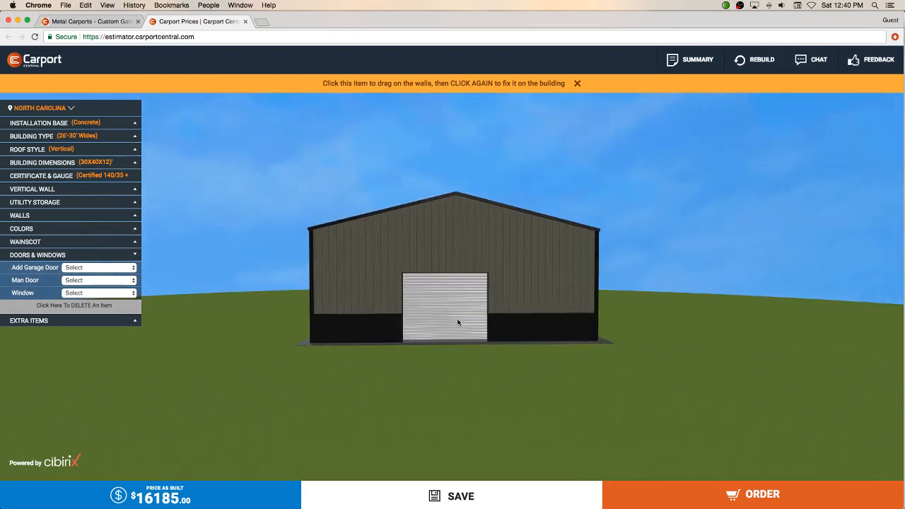
pyautogui.click(433, 303)
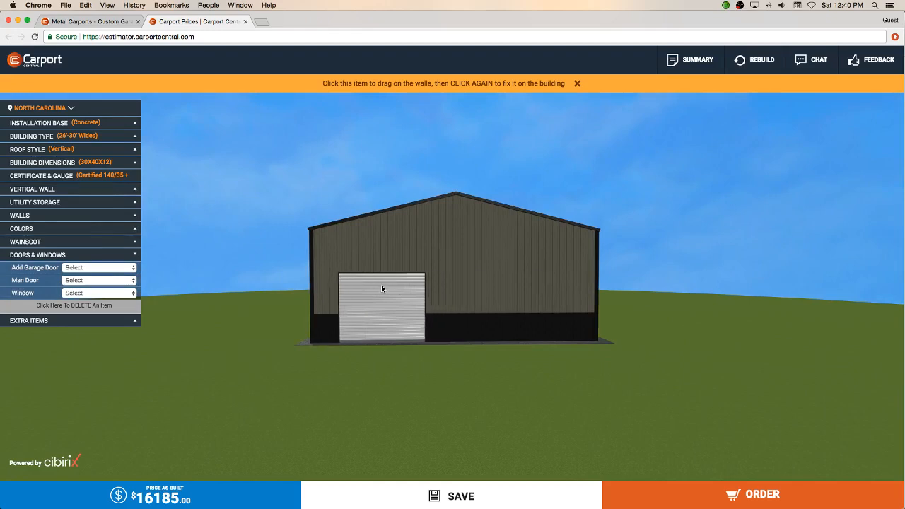
pyautogui.click(382, 287)
# Step: Add 10 extra bows and extra bracings to the building
pyautogui.moveTo(415, 251); pyautogui.dragTo(495, 250)
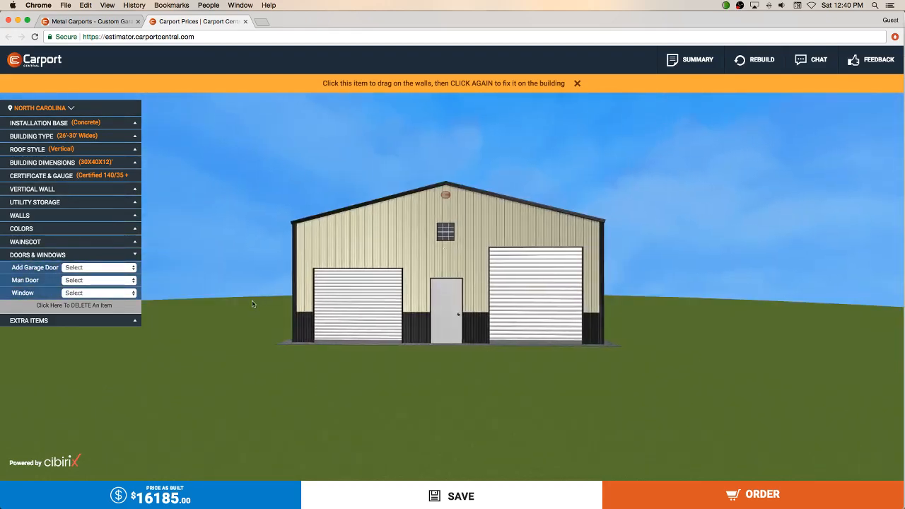
pyautogui.click(136, 322)
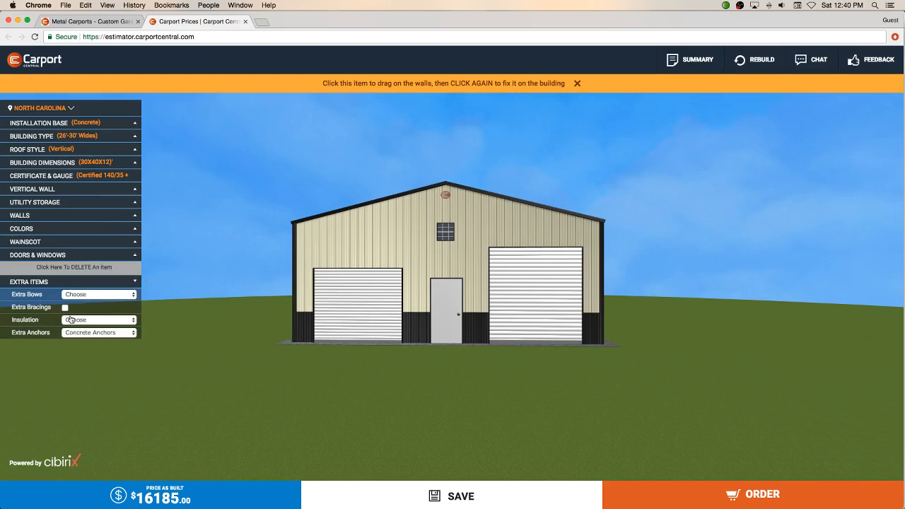
pyautogui.click(131, 296)
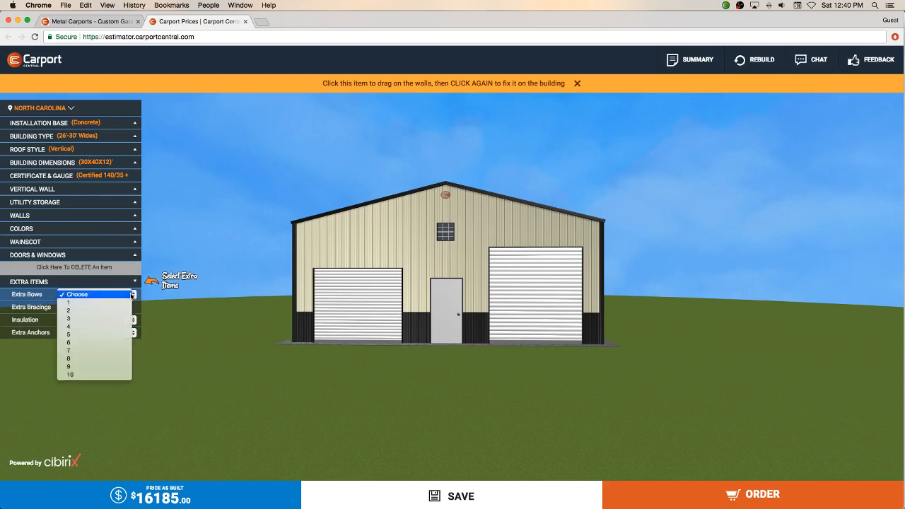
pyautogui.click(85, 373)
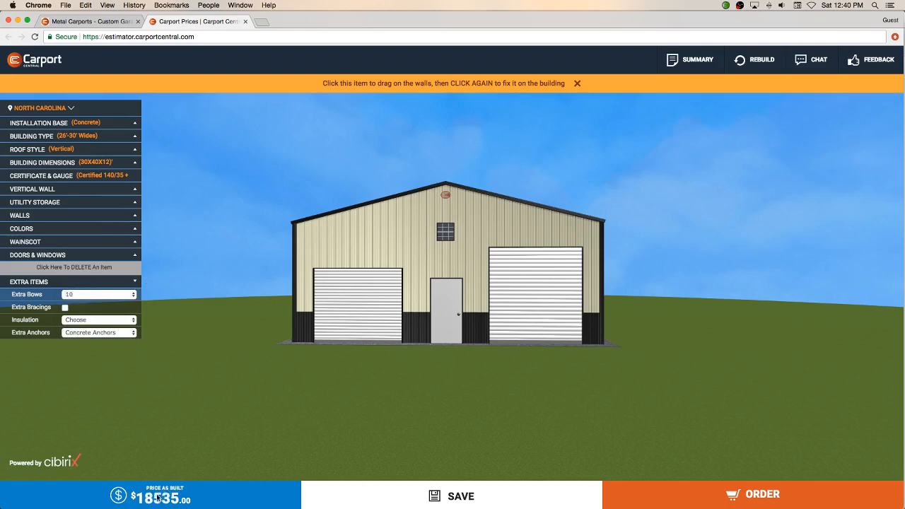
pyautogui.click(65, 309)
# Step: Add 2" Fiberglass insulation with full building coverage and 10 extra concrete anchors
pyautogui.click(131, 325)
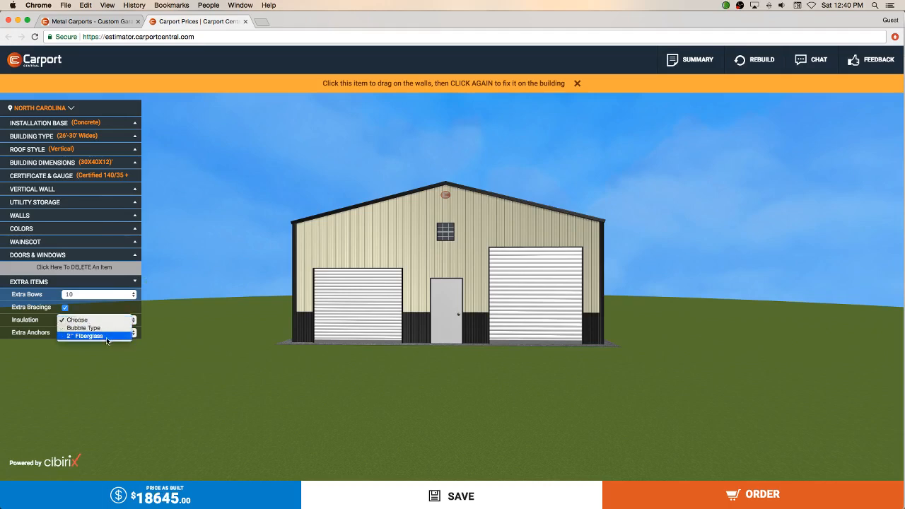
pyautogui.click(107, 337)
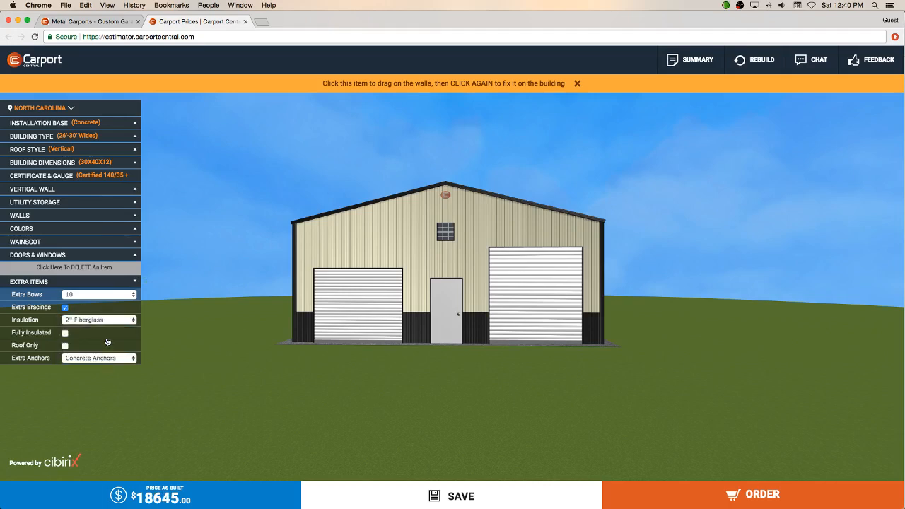
pyautogui.click(65, 334)
pyautogui.click(134, 359)
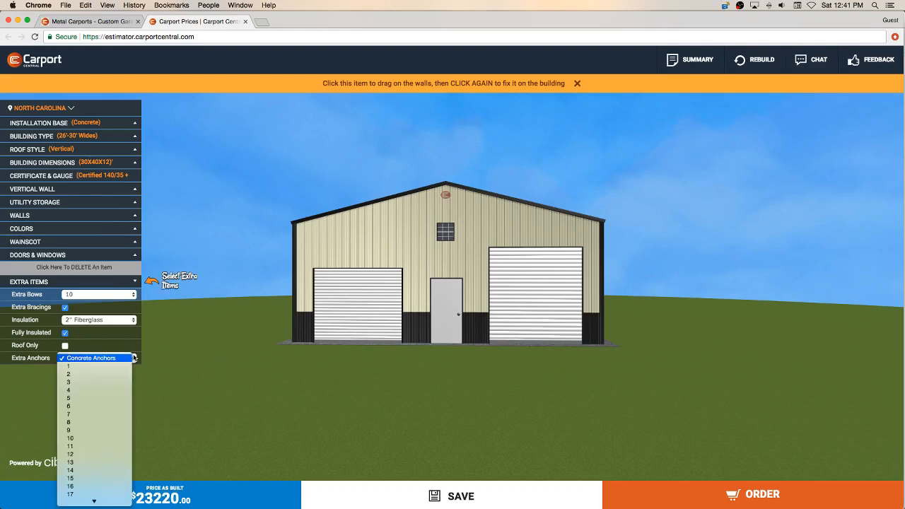
pyautogui.click(96, 438)
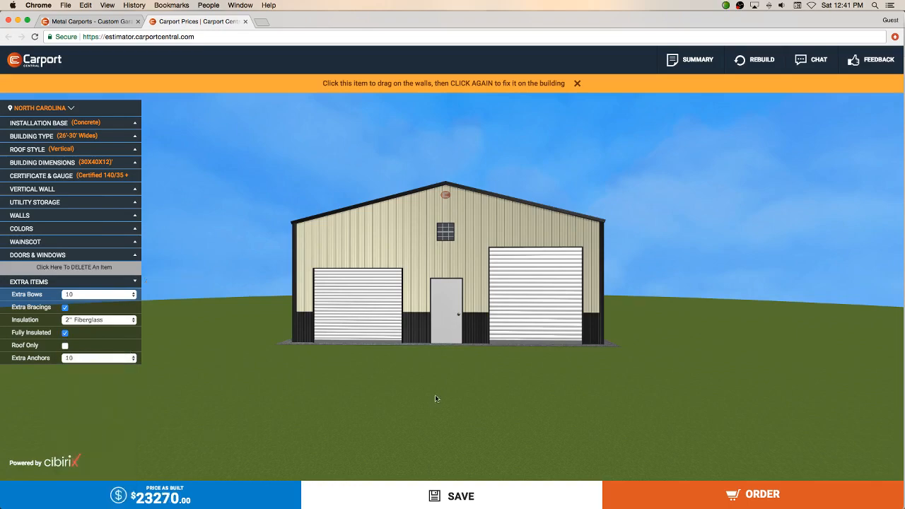
# Step: Review the itemized product information and prices in the building summary, and return to the configurator
pyautogui.moveTo(471, 334)
pyautogui.mouseDown()
pyautogui.moveTo(513, 345)
pyautogui.moveTo(527, 338)
pyautogui.moveTo(421, 325)
pyautogui.moveTo(467, 327)
pyautogui.mouseUp()
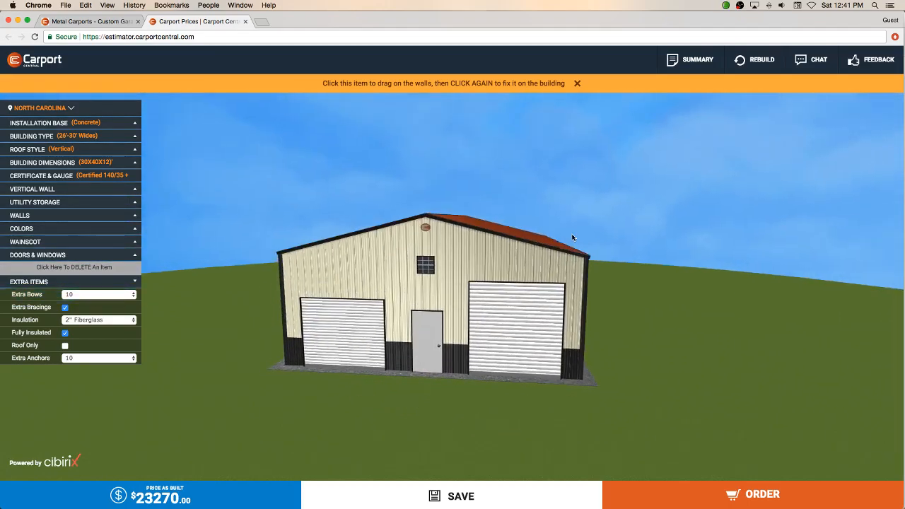
pyautogui.click(691, 61)
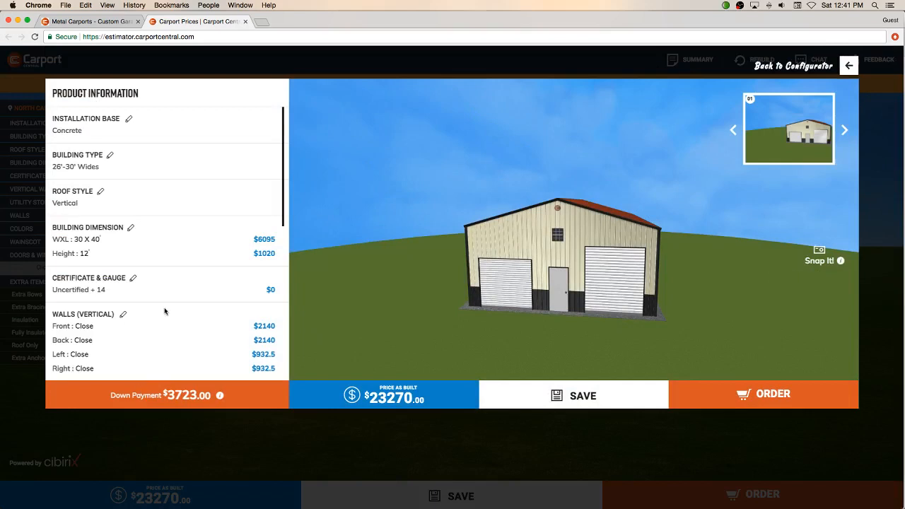
pyautogui.scroll(-1, 165, 311)
pyautogui.scroll(-5, 164, 312)
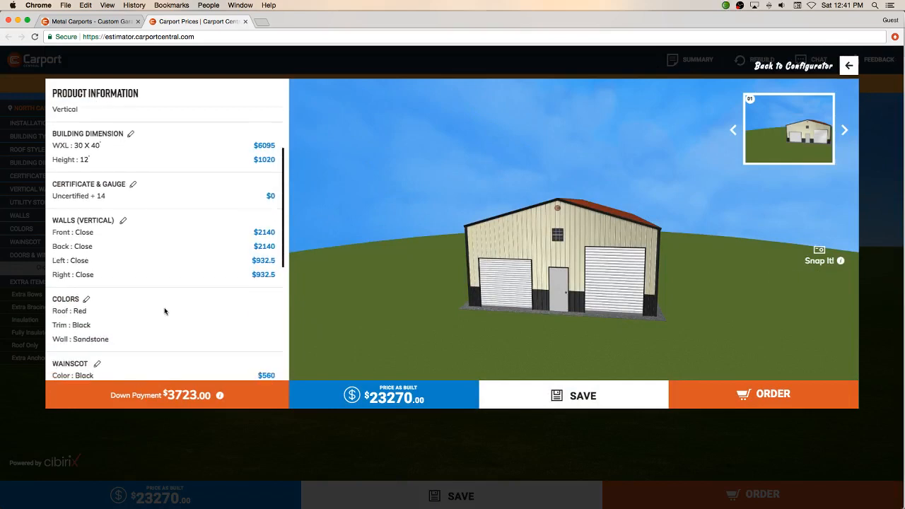
pyautogui.scroll(-8, 164, 312)
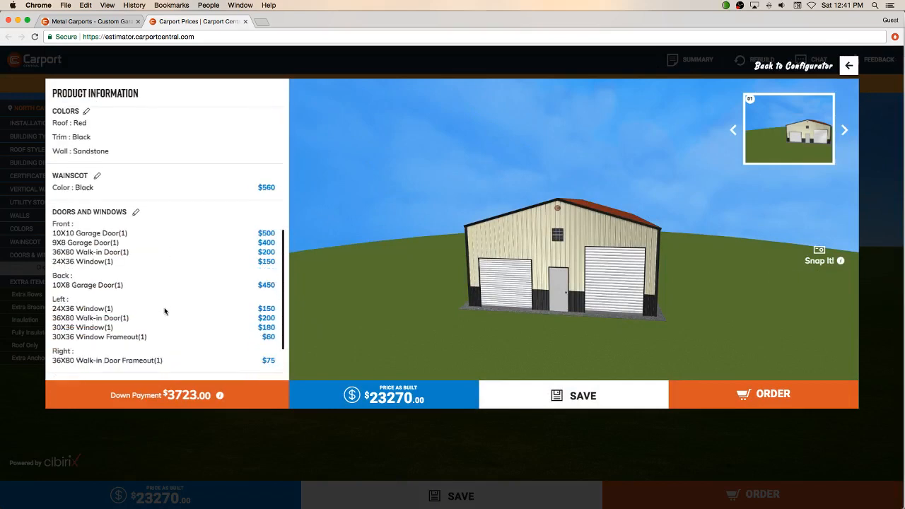
pyautogui.scroll(-2, 164, 311)
pyautogui.scroll(9, 165, 311)
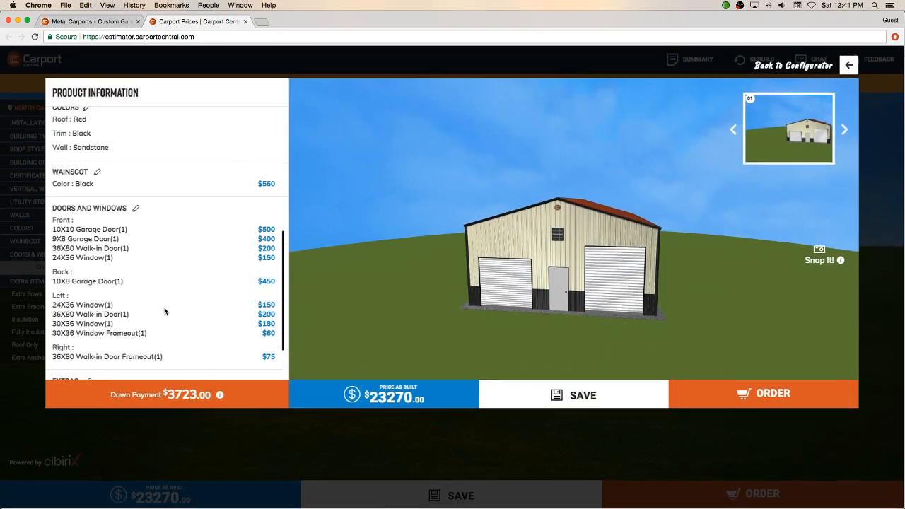
pyautogui.scroll(7, 165, 310)
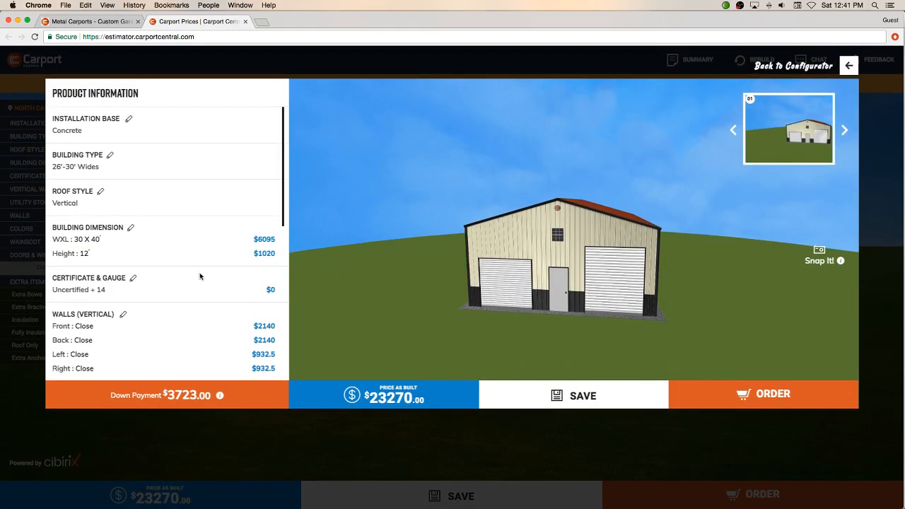
pyautogui.scroll(-2, 199, 276)
pyautogui.scroll(-5, 199, 275)
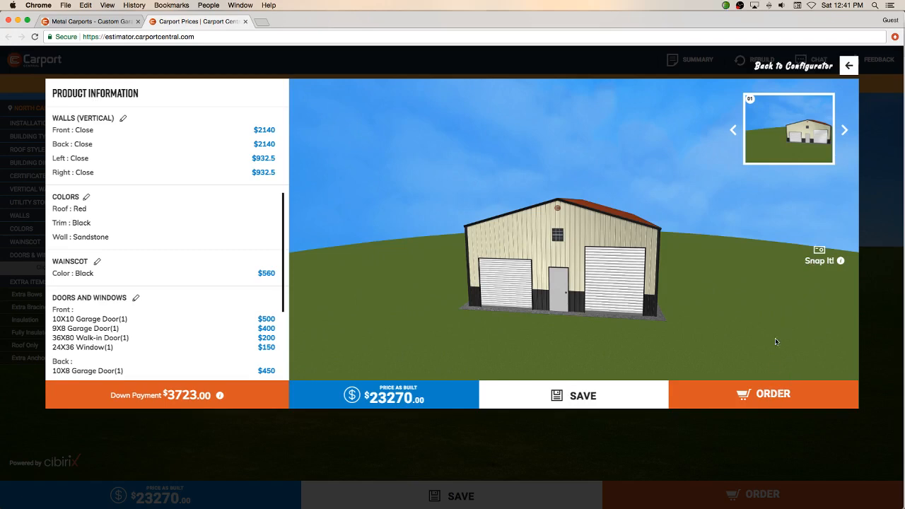
pyautogui.click(849, 67)
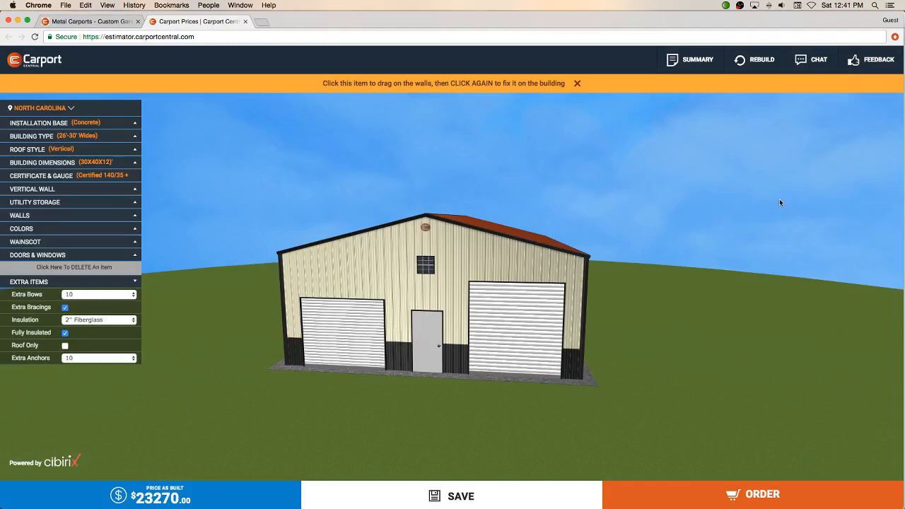
# Step: Rebuild from scratch, resetting all current selections to their defaults
pyautogui.moveTo(472, 282); pyautogui.dragTo(429, 279)
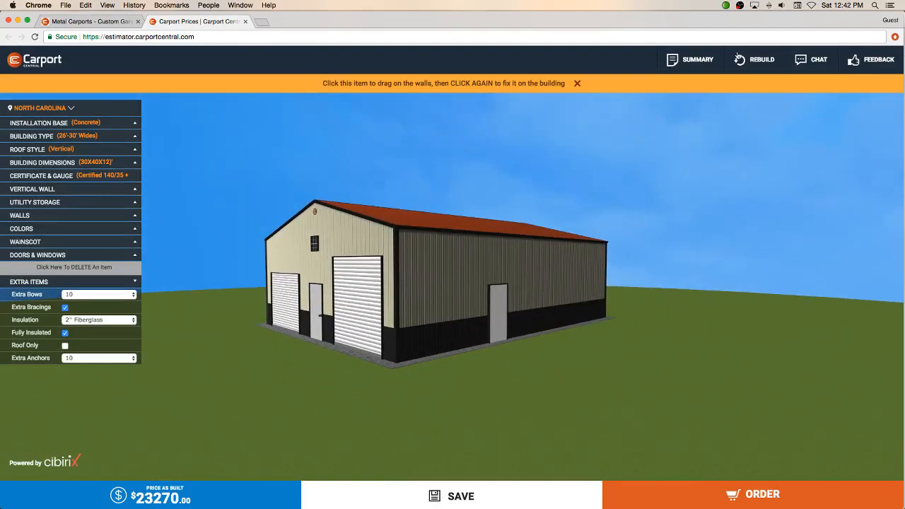
pyautogui.click(747, 64)
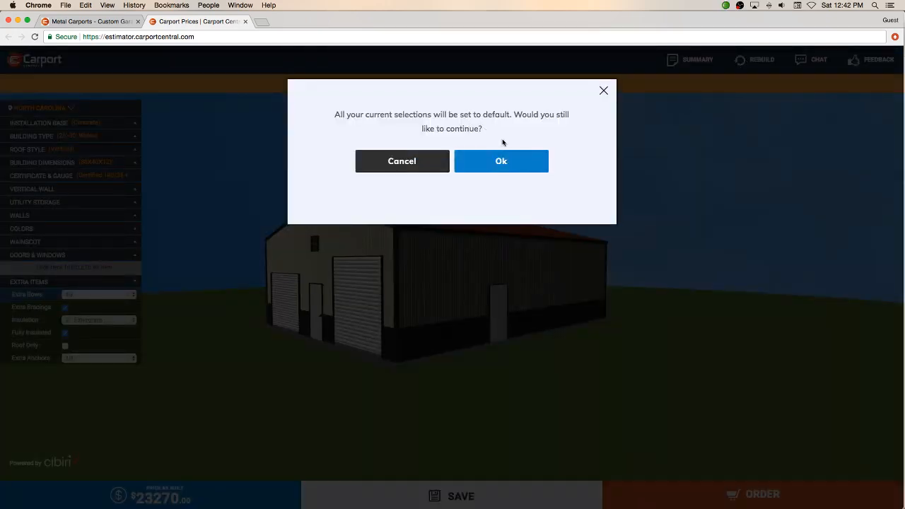
pyautogui.click(505, 162)
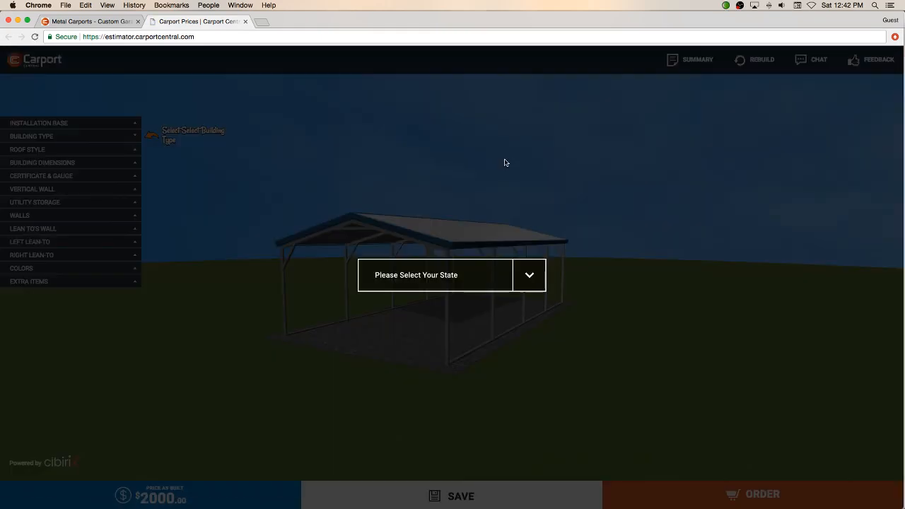
# Step: Start the new building with North Carolina as the state and Concrete as the installation base
pyautogui.click(527, 284)
pyautogui.scroll(-3, 405, 449)
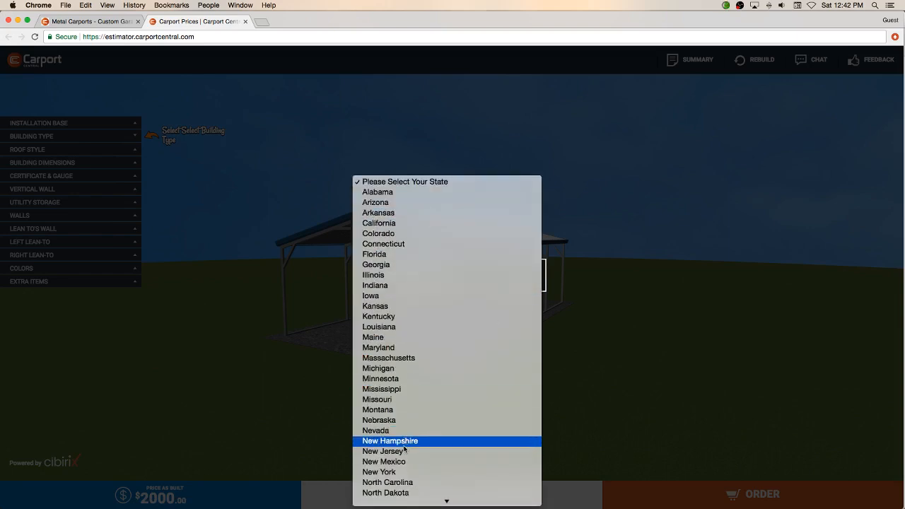
pyautogui.click(404, 483)
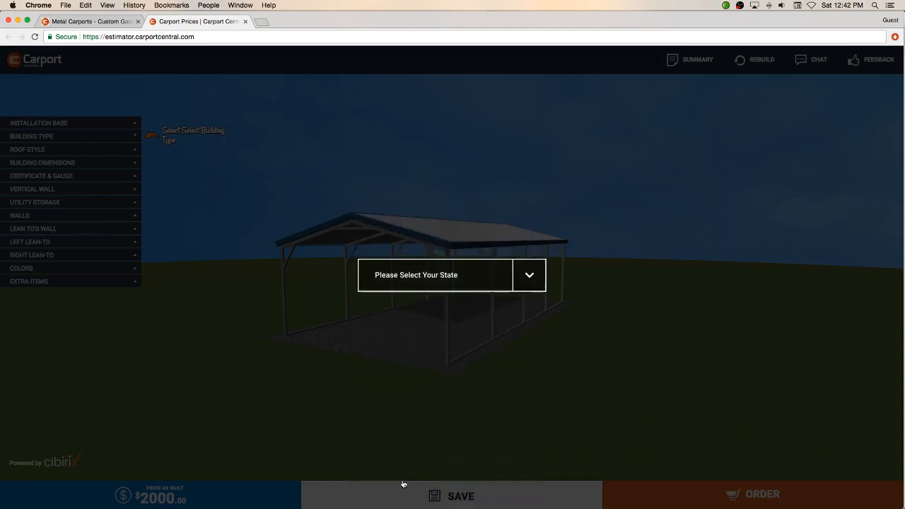
pyautogui.click(291, 315)
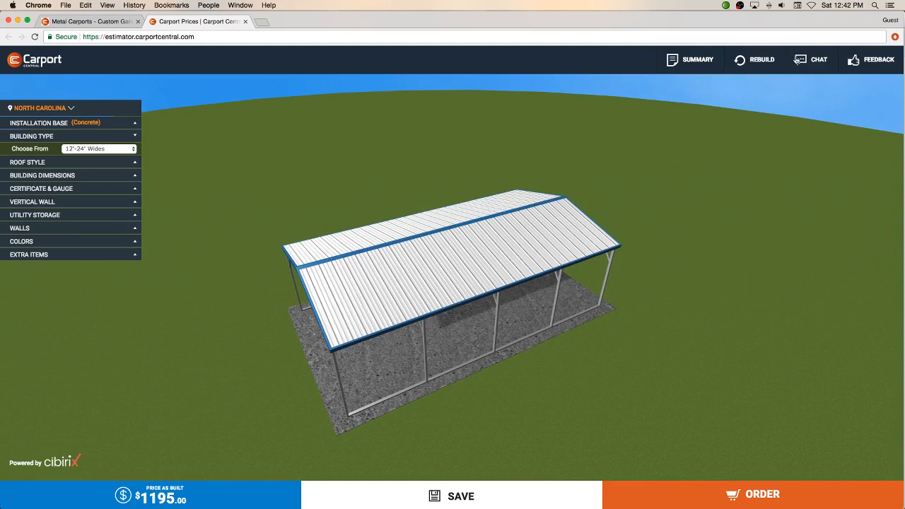
# Step: View the support chat form and the feedback form, closing each without entering anything
pyautogui.click(798, 61)
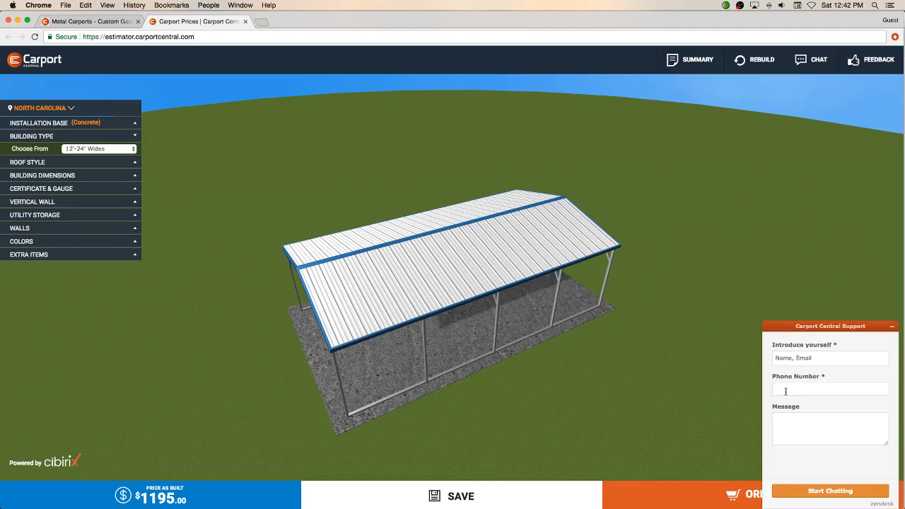
pyautogui.click(895, 328)
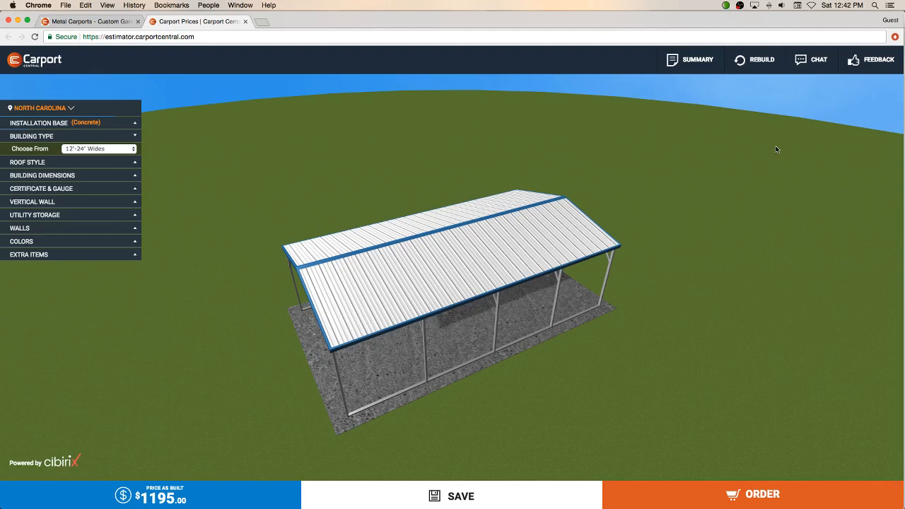
pyautogui.click(856, 63)
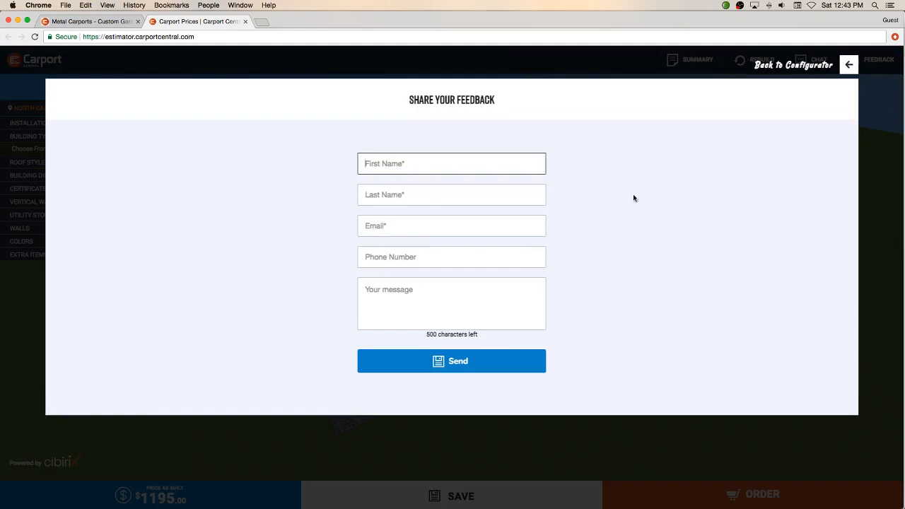
pyautogui.click(850, 66)
pyautogui.moveTo(447, 261); pyautogui.dragTo(294, 283)
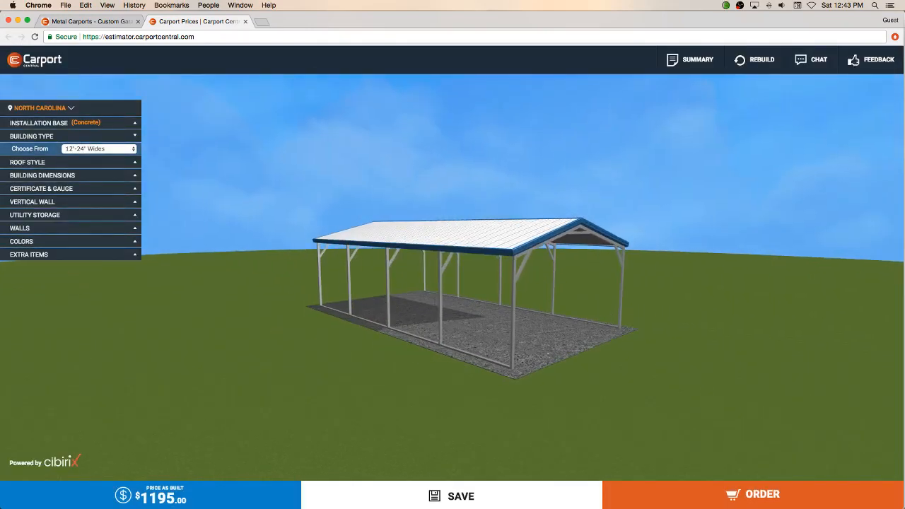